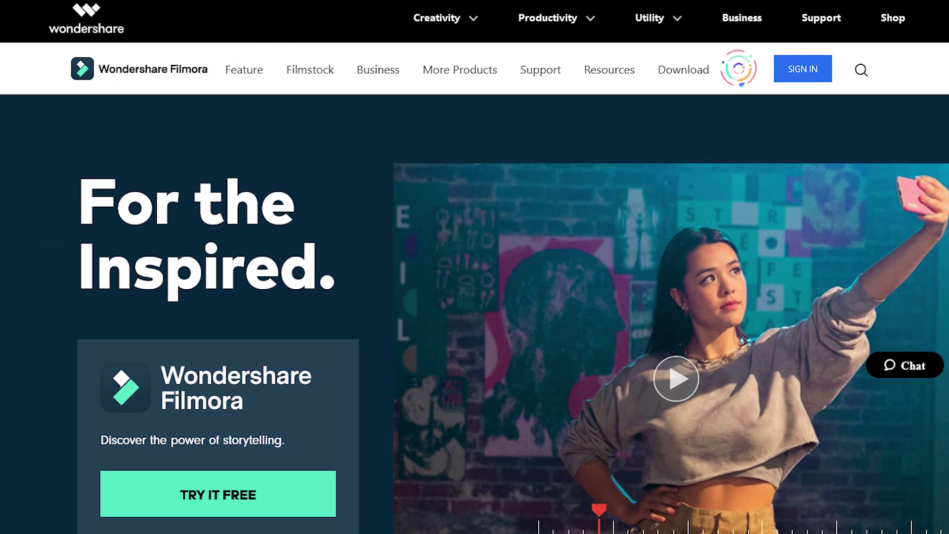
- Scroll down the Filmora start page toward the new project option
{"action": "scroll", "coordinate": [474, 267], "scroll_direction": "down", "scroll_amount": 1}
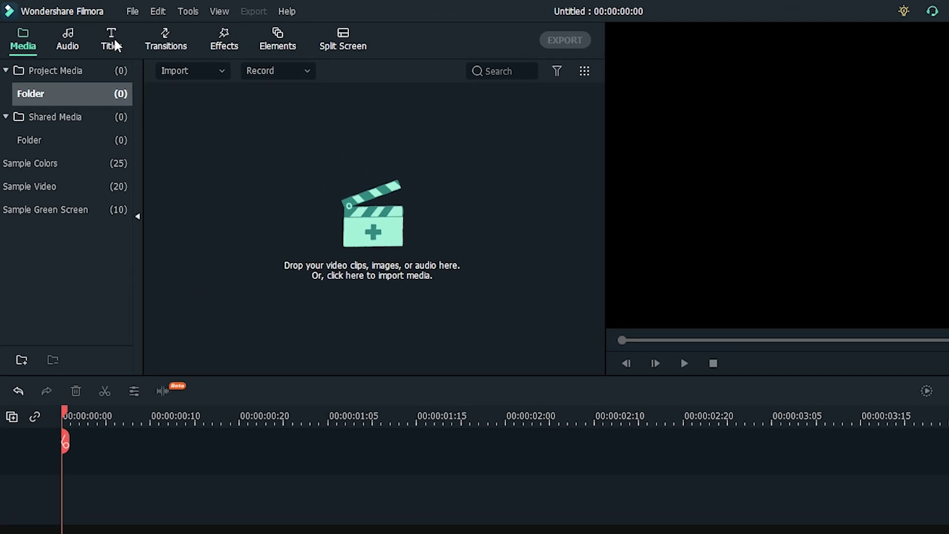
- Preview the New Opener 15 template under Titles > New Concept > Opener
{"action": "left_click", "coordinate": [89, 32]}
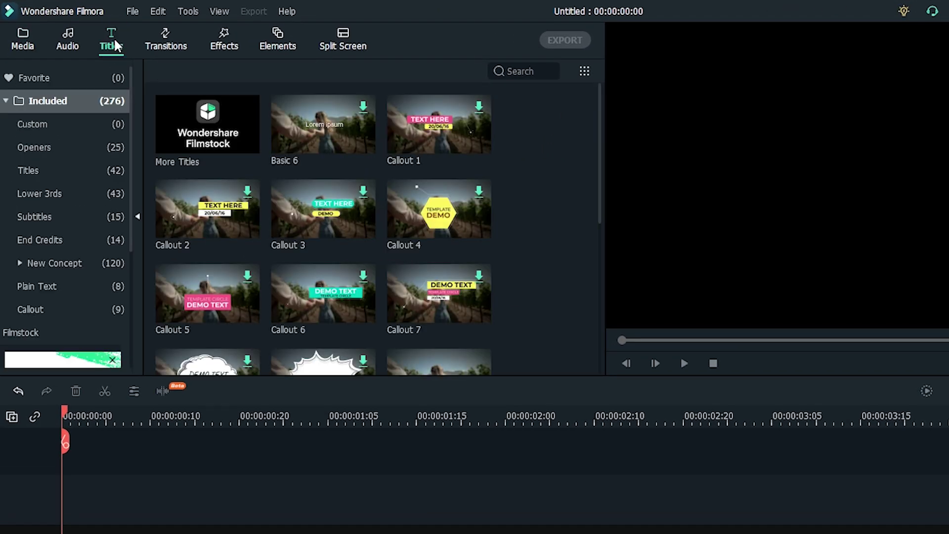
{"action": "left_click", "coordinate": [20, 263]}
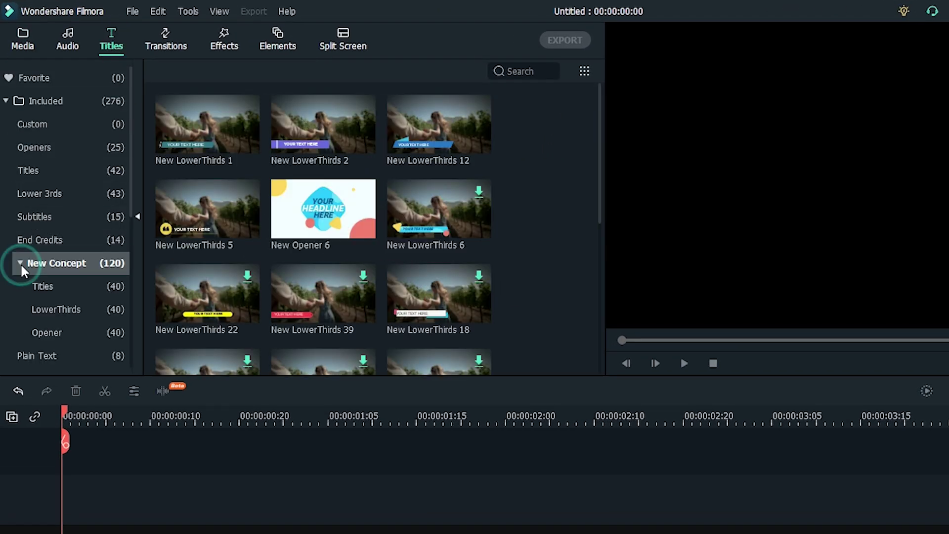
{"action": "left_click", "coordinate": [68, 328]}
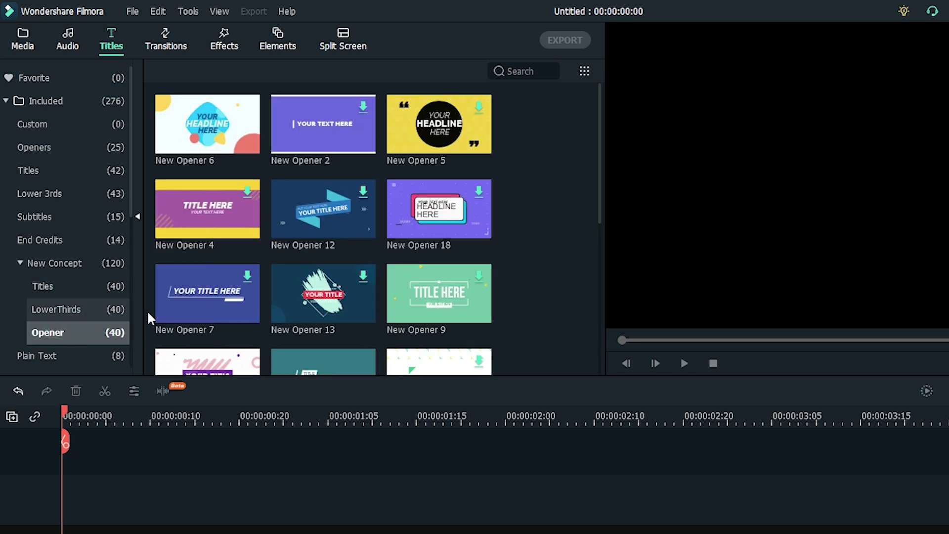
{"action": "scroll", "coordinate": [502, 267], "scroll_direction": "down", "scroll_amount": 10}
{"action": "scroll", "coordinate": [502, 268], "scroll_direction": "up", "scroll_amount": 8}
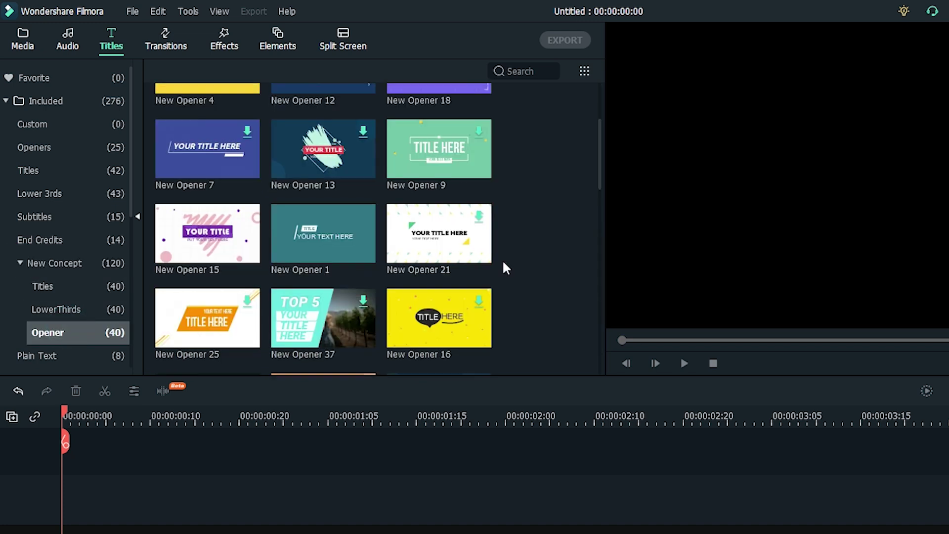
{"action": "left_click", "coordinate": [222, 241]}
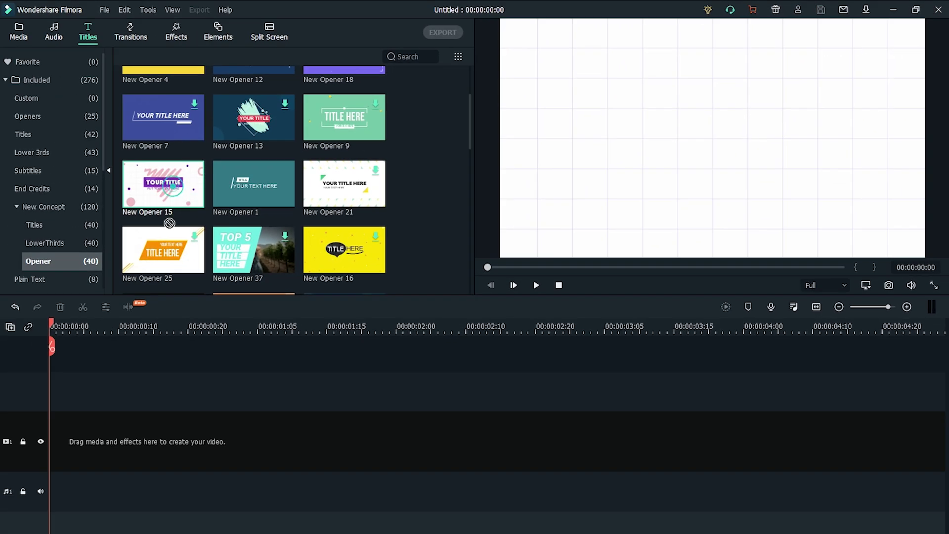
- Place New Opener 15 at the start of the video track
{"action": "left_click_drag", "start_coordinate": [170, 223], "coordinate": [114, 436]}
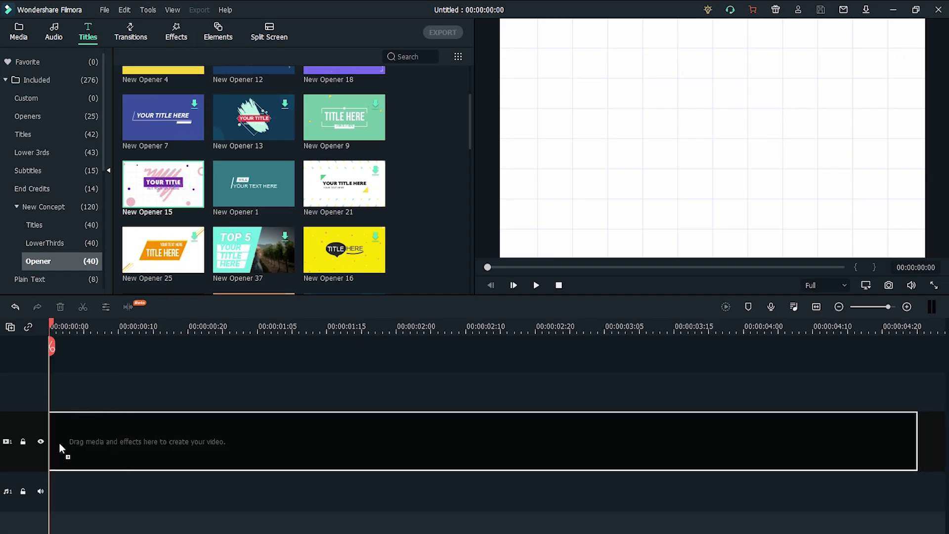
{"action": "left_click_drag", "start_coordinate": [61, 448], "coordinate": [57, 443]}
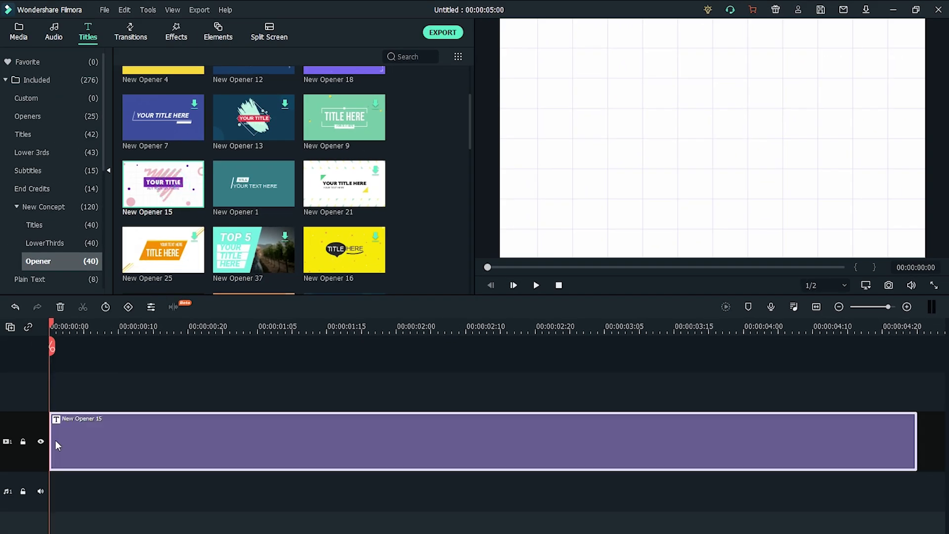
{"action": "double_click", "coordinate": [317, 428]}
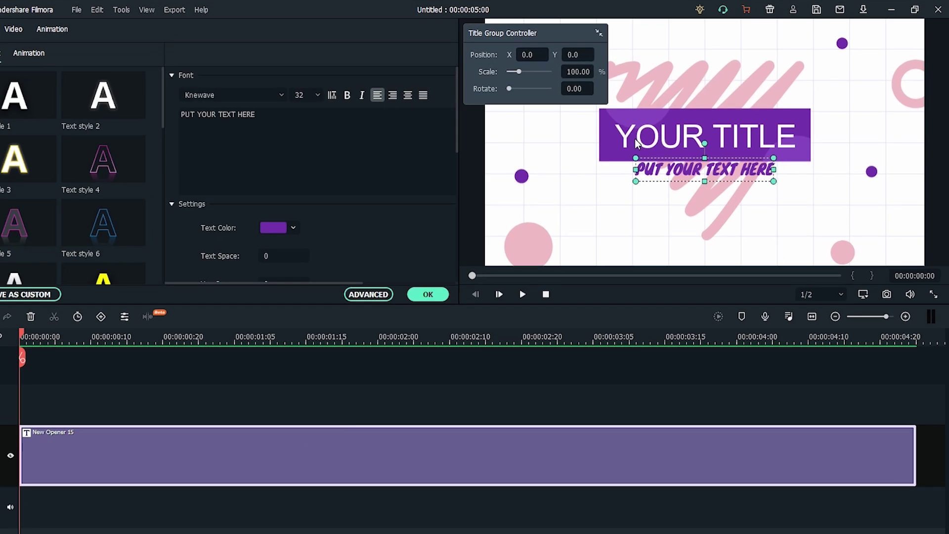
- Retype the main title as the vlog's name and set its font to Exo Black
{"action": "left_click", "coordinate": [641, 133]}
{"action": "left_click", "coordinate": [305, 159]}
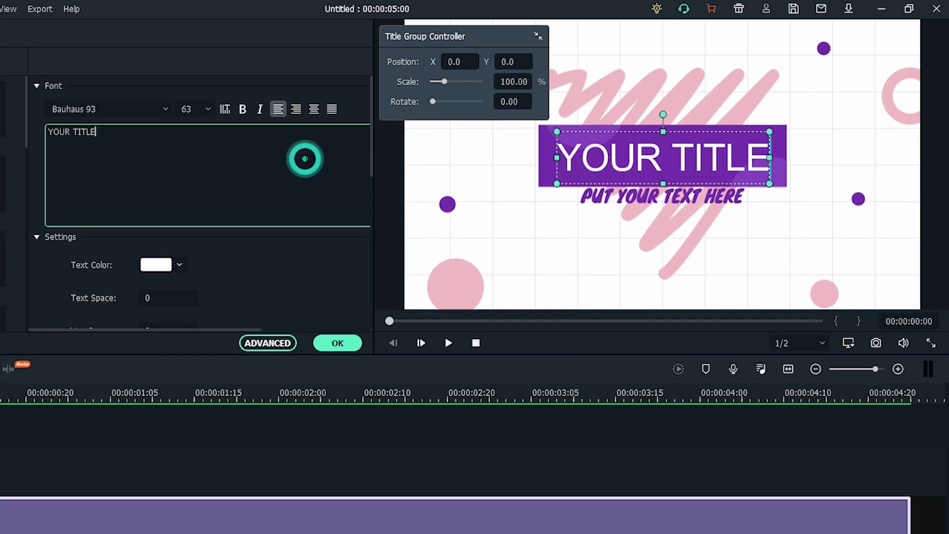
{"action": "key", "text": "ctrl+a"}
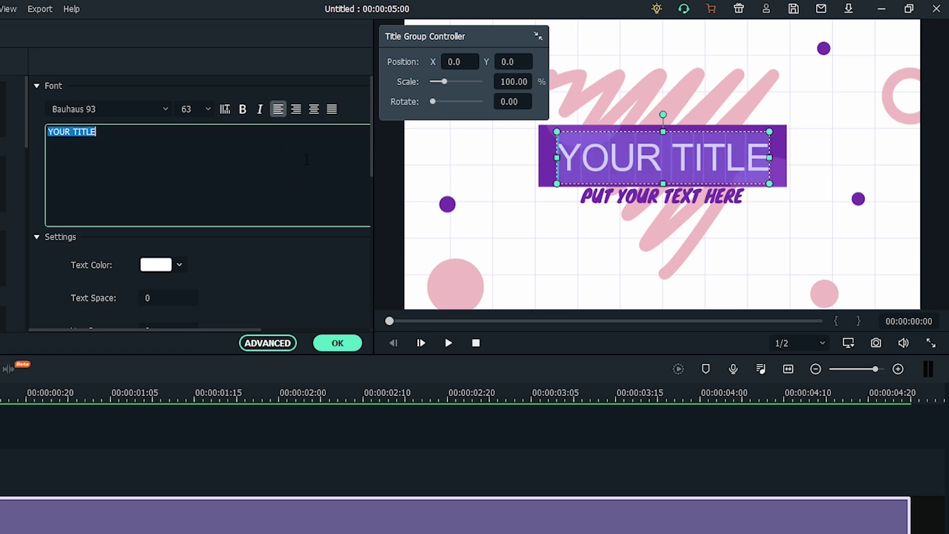
{"action": "type", "text": "LILY'S VLOG"}
{"action": "left_click", "coordinate": [148, 105]}
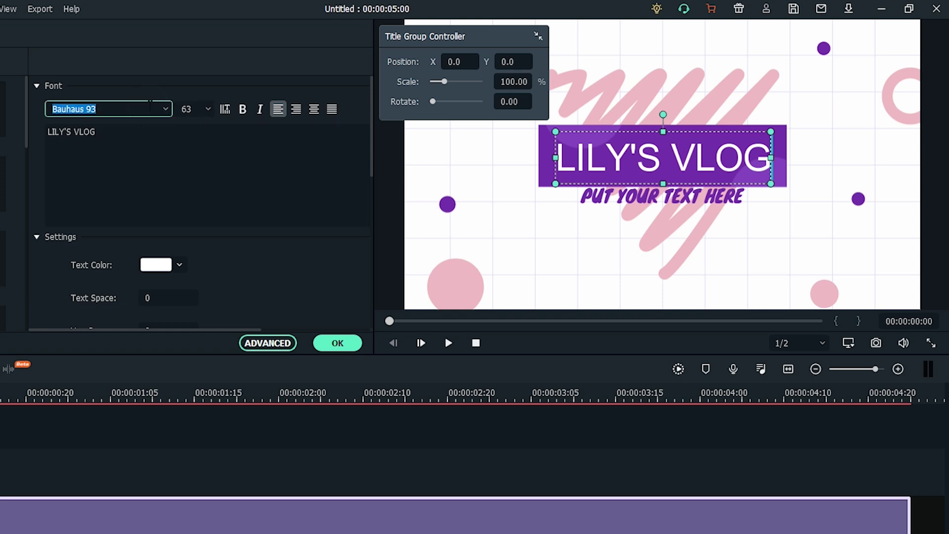
{"action": "key", "text": "Return"}
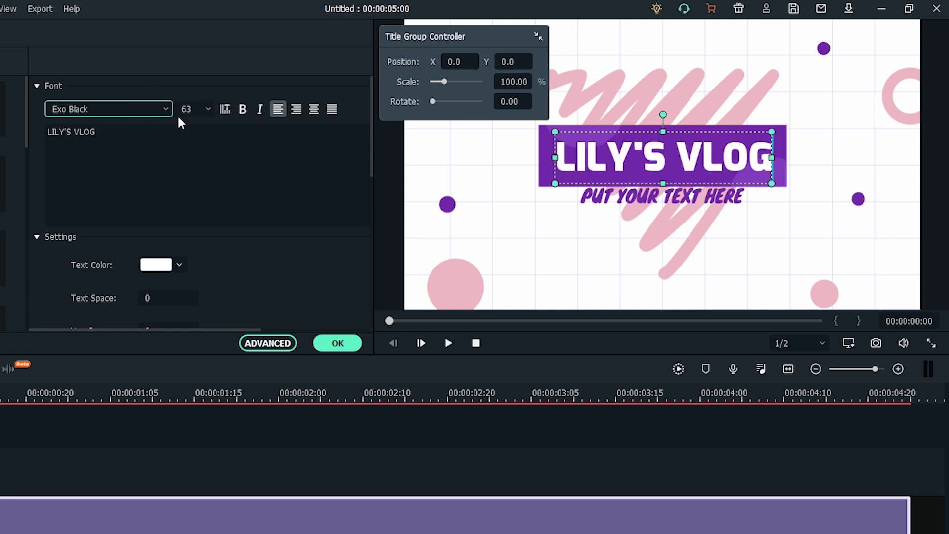
- Replace the subtitle with 'Travel In Japan' and confirm the title edits
{"action": "left_click", "coordinate": [641, 200]}
{"action": "left_click", "coordinate": [247, 159]}
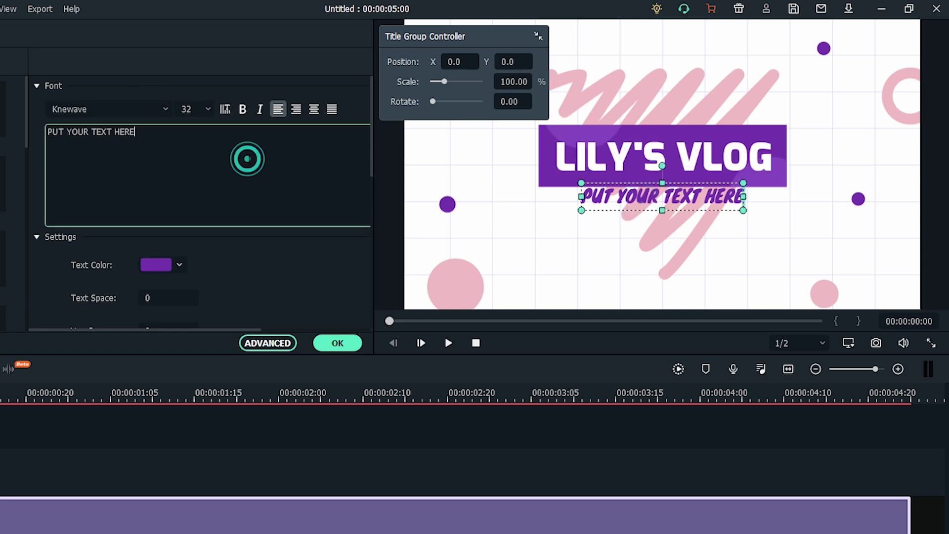
{"action": "key", "text": "ctrl+a"}
{"action": "type", "text": "Travel In J"}
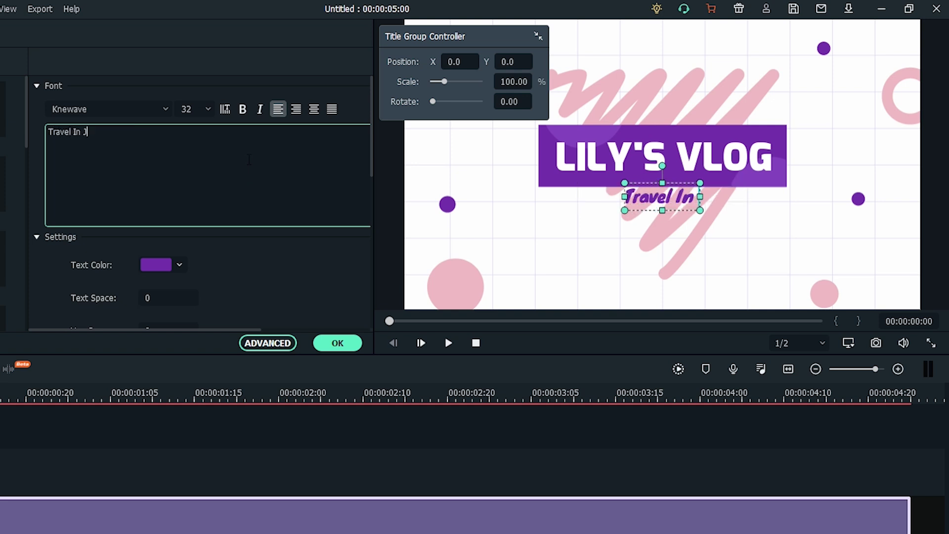
{"action": "type", "text": "apan"}
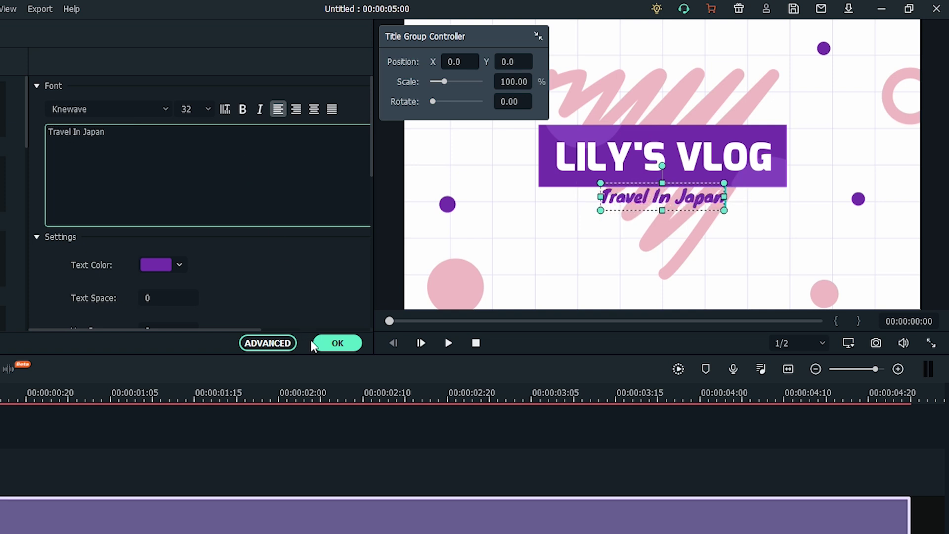
{"action": "left_click", "coordinate": [337, 342]}
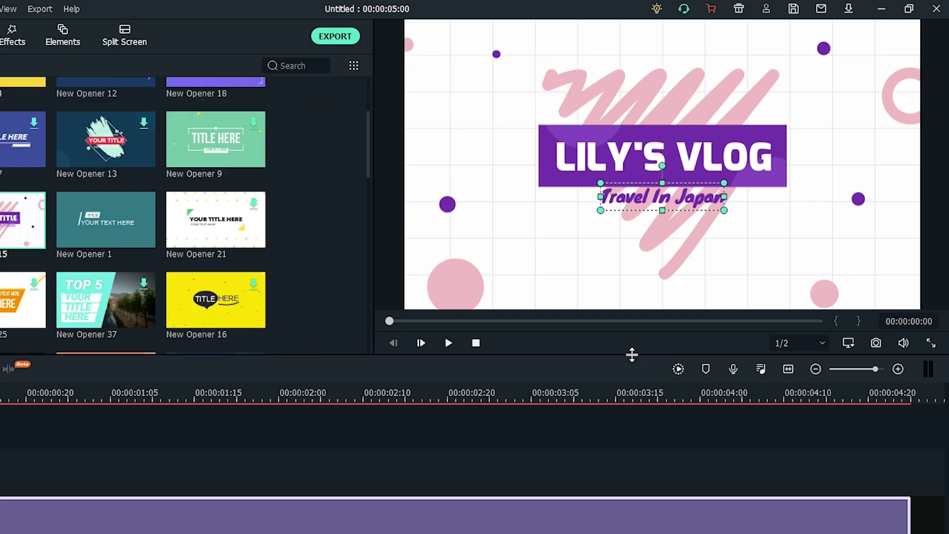
- Render the timeline preview and play back the five-second title intro
{"action": "left_click", "coordinate": [678, 369]}
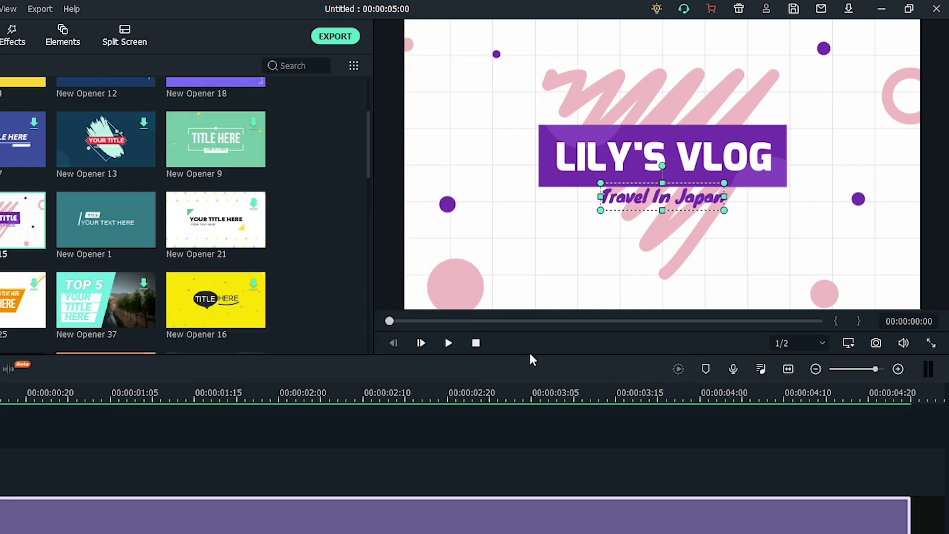
{"action": "left_click", "coordinate": [449, 343]}
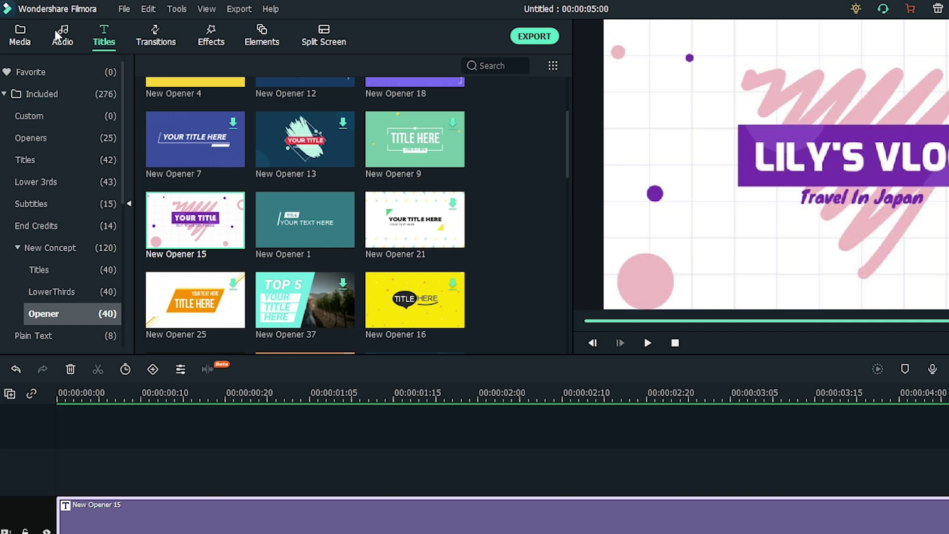
- Browse the Included music in the Audio library and drag Stand toward the audio track
{"action": "left_click", "coordinate": [57, 36]}
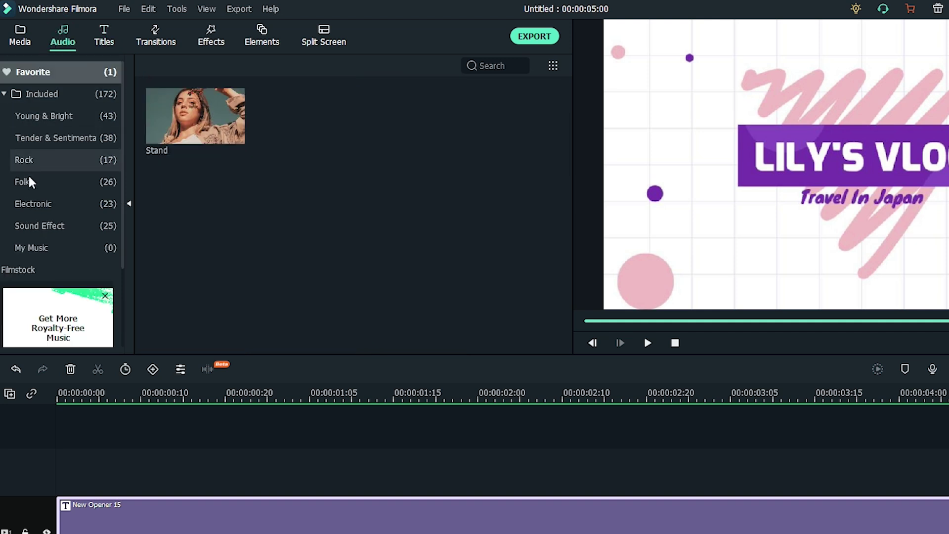
{"action": "left_click", "coordinate": [56, 99]}
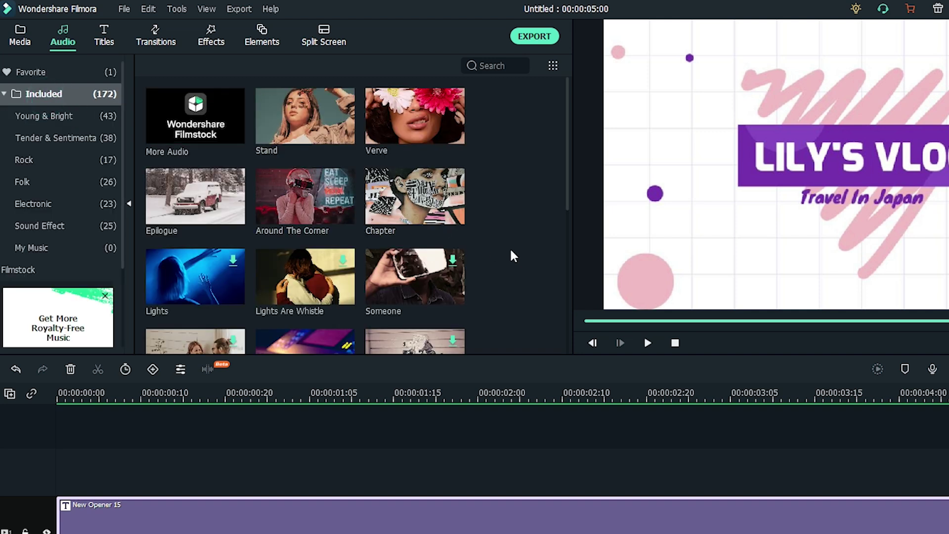
{"action": "scroll", "coordinate": [513, 255], "scroll_direction": "down", "scroll_amount": 15}
{"action": "scroll", "coordinate": [513, 255], "scroll_direction": "up", "scroll_amount": 5}
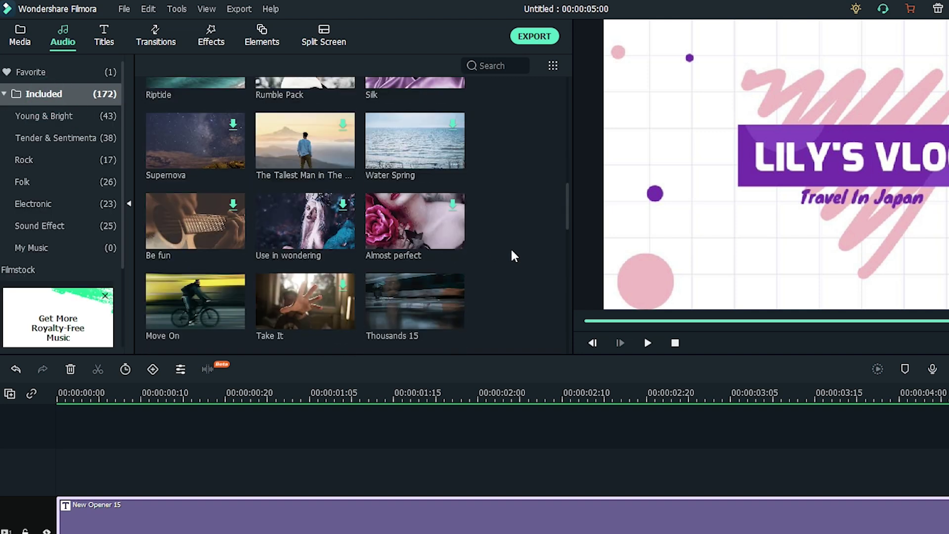
{"action": "scroll", "coordinate": [513, 255], "scroll_direction": "up", "scroll_amount": 5}
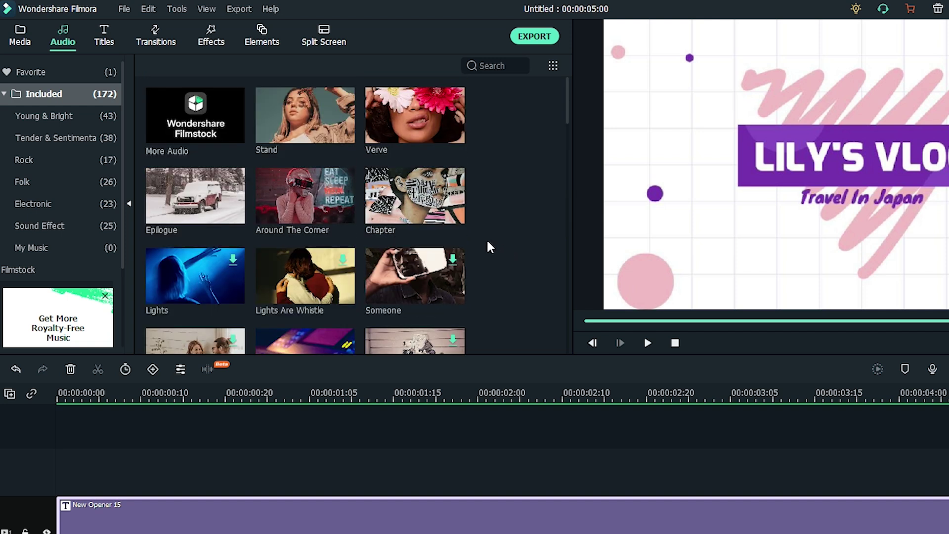
{"action": "left_click_drag", "start_coordinate": [305, 115], "coordinate": [226, 533]}
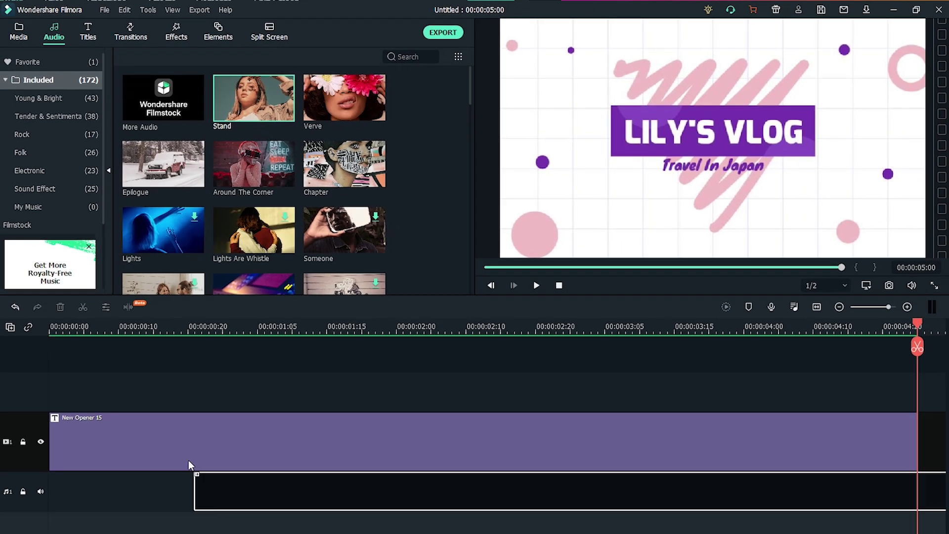
- Add Stand at the timeline start and delete its short leading piece
{"action": "left_click_drag", "start_coordinate": [188, 464], "coordinate": [39, 458]}
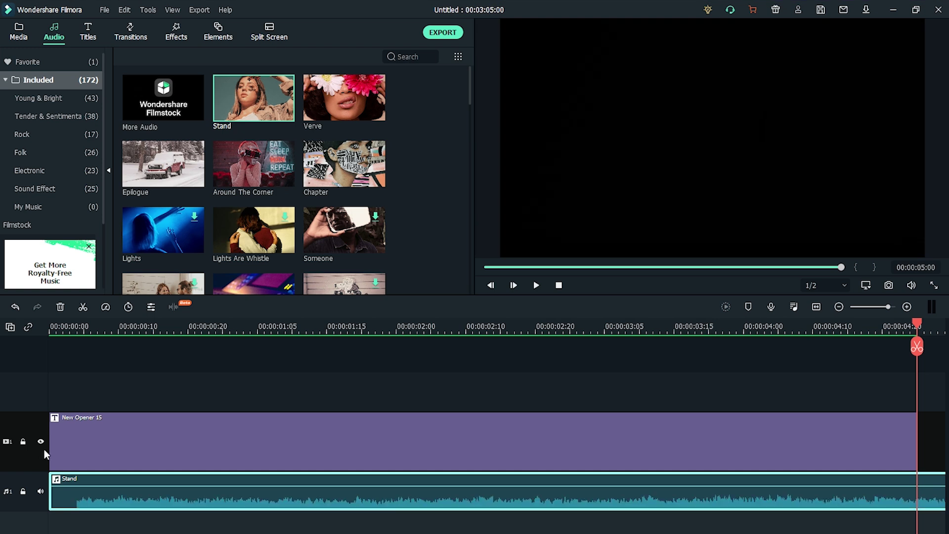
{"action": "left_click", "coordinate": [74, 327]}
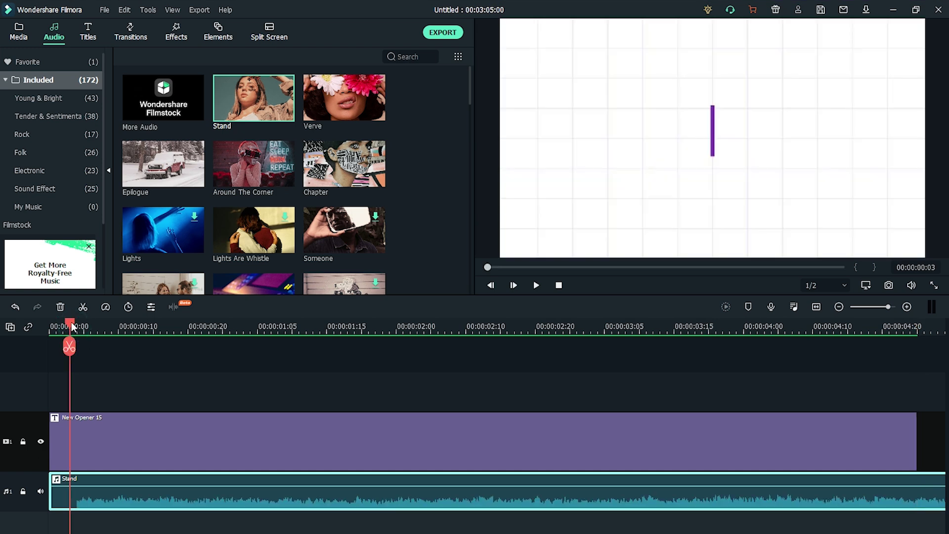
{"action": "left_click_drag", "start_coordinate": [70, 321], "coordinate": [77, 328]}
{"action": "left_click", "coordinate": [70, 496]}
{"action": "key", "text": "Delete"}
{"action": "scroll", "coordinate": [843, 384], "scroll_direction": "down", "scroll_amount": 2}
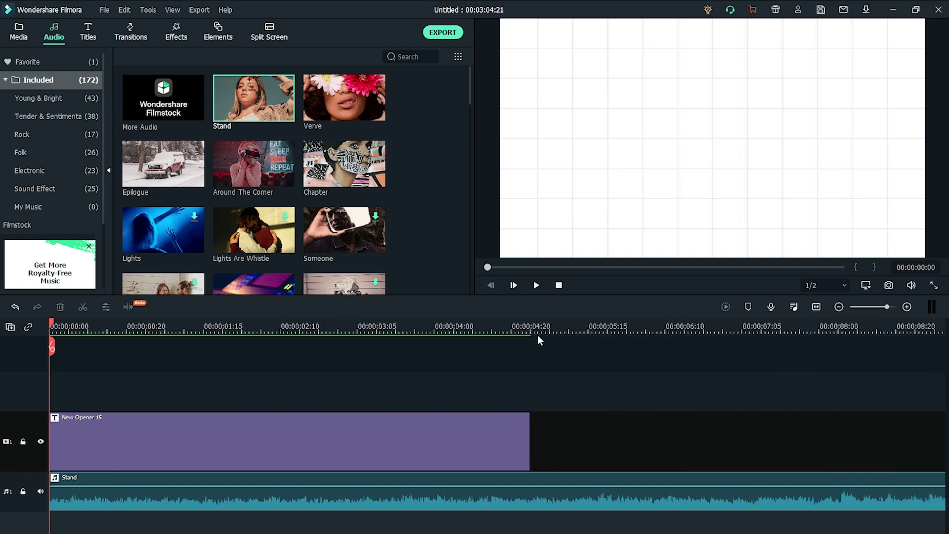
- Split Stand at 00:00:05:00, delete the music past the title, fit and play back
{"action": "left_click", "coordinate": [527, 326]}
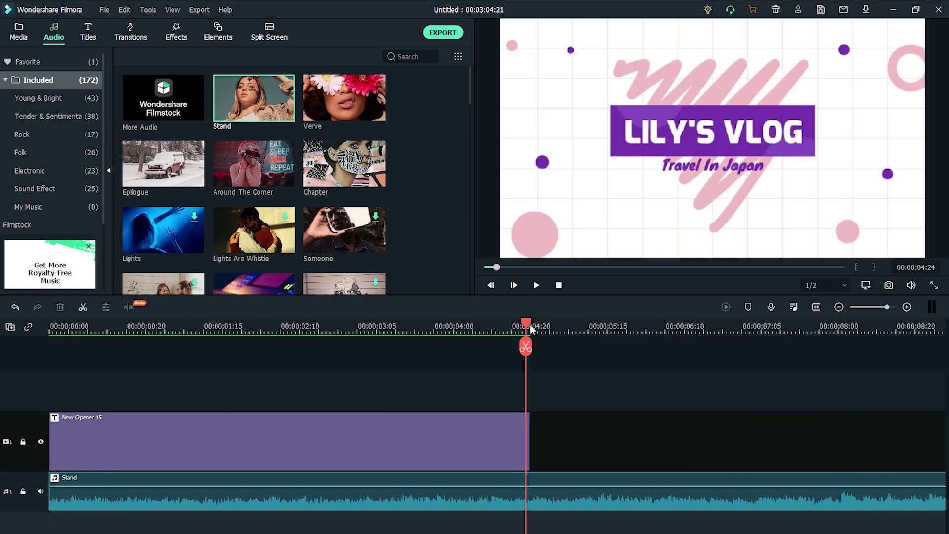
{"action": "left_click", "coordinate": [531, 327]}
{"action": "left_click", "coordinate": [529, 347]}
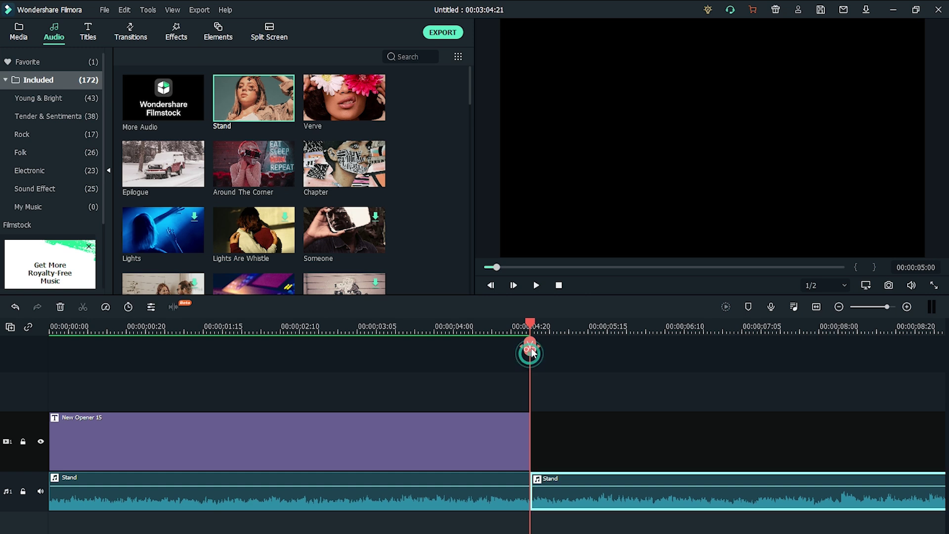
{"action": "left_click", "coordinate": [550, 503]}
{"action": "key", "text": "Delete"}
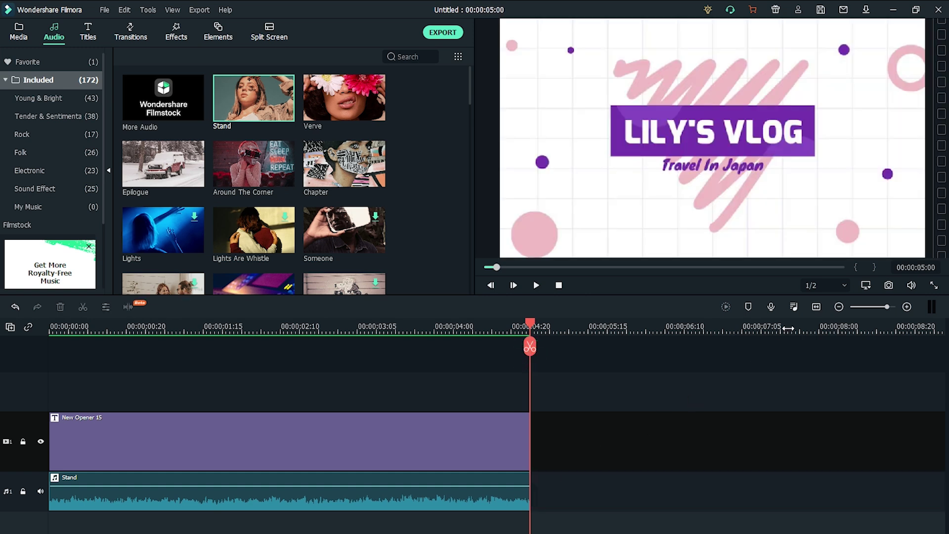
{"action": "left_click", "coordinate": [816, 307]}
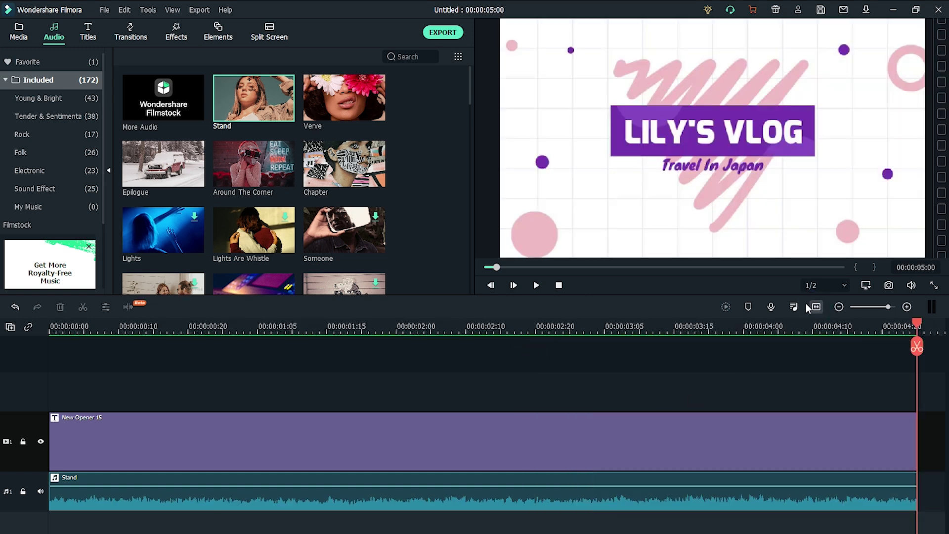
{"action": "left_click", "coordinate": [537, 285]}
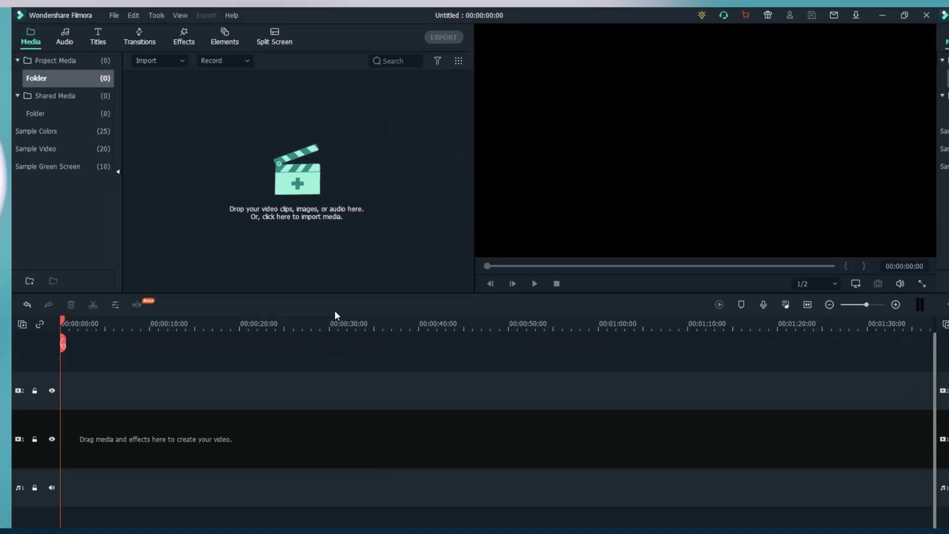
- Import the in City, Night Walk and Train clips from the TOKYO folder
{"action": "left_click", "coordinate": [300, 247]}
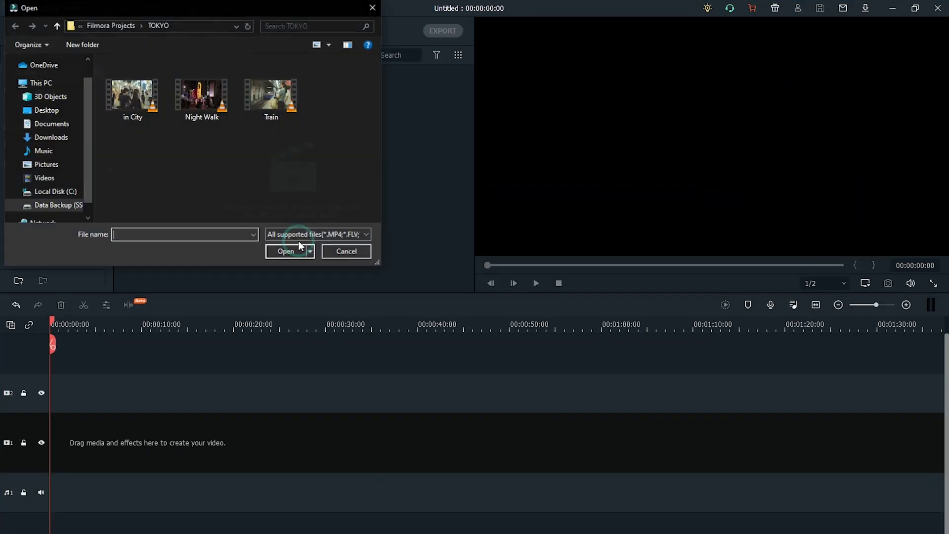
{"action": "left_click_drag", "start_coordinate": [295, 183], "coordinate": [150, 103]}
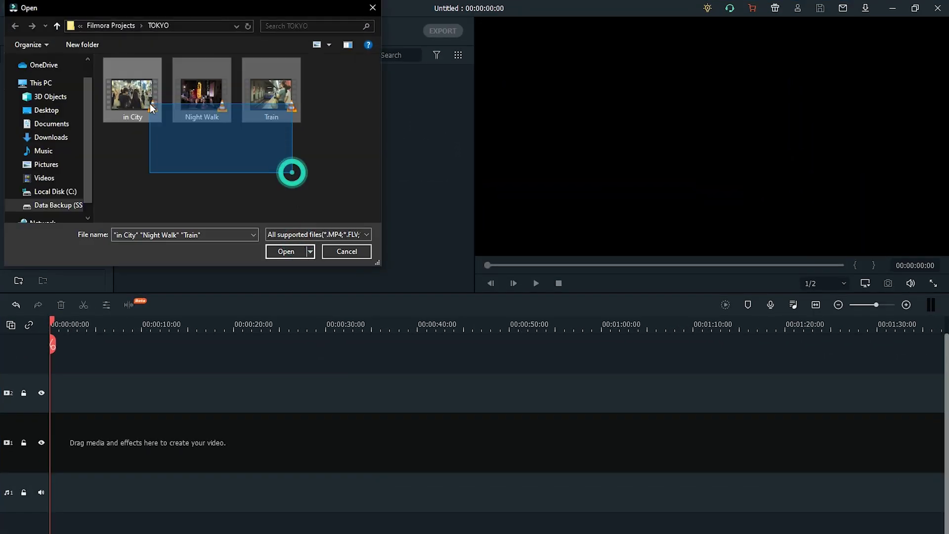
{"action": "left_click", "coordinate": [292, 258]}
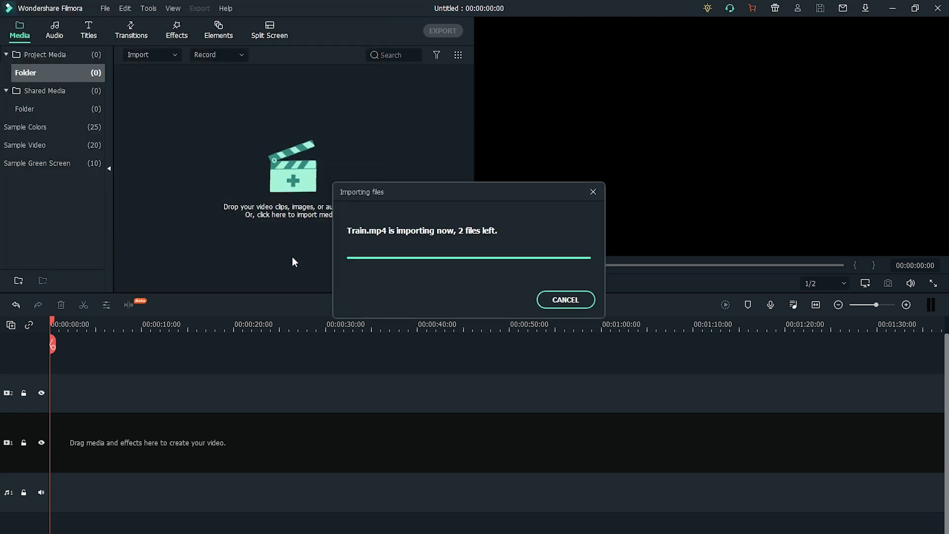
- Put Train and in City on the video track, matching the project to 1280 x 720 25fps
{"action": "left_click_drag", "start_coordinate": [163, 170], "coordinate": [48, 442]}
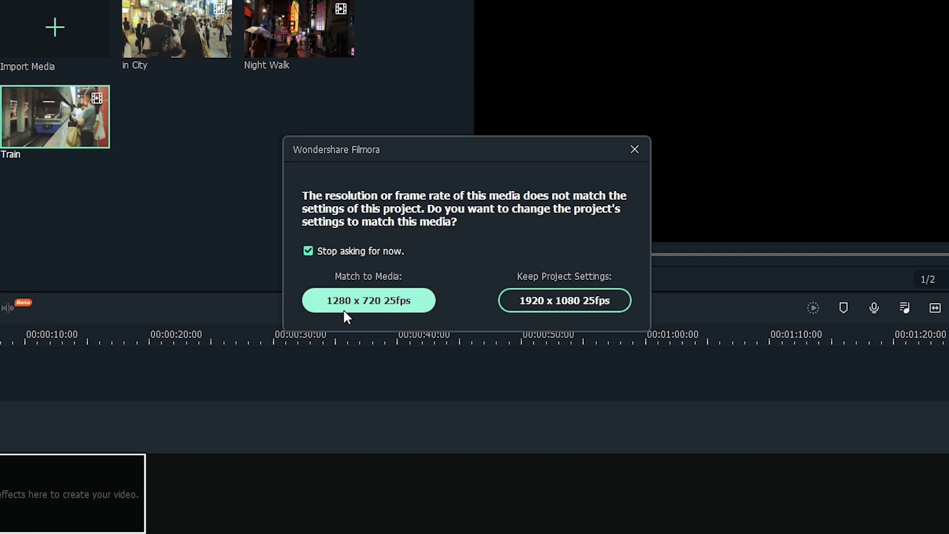
{"action": "left_click", "coordinate": [344, 311]}
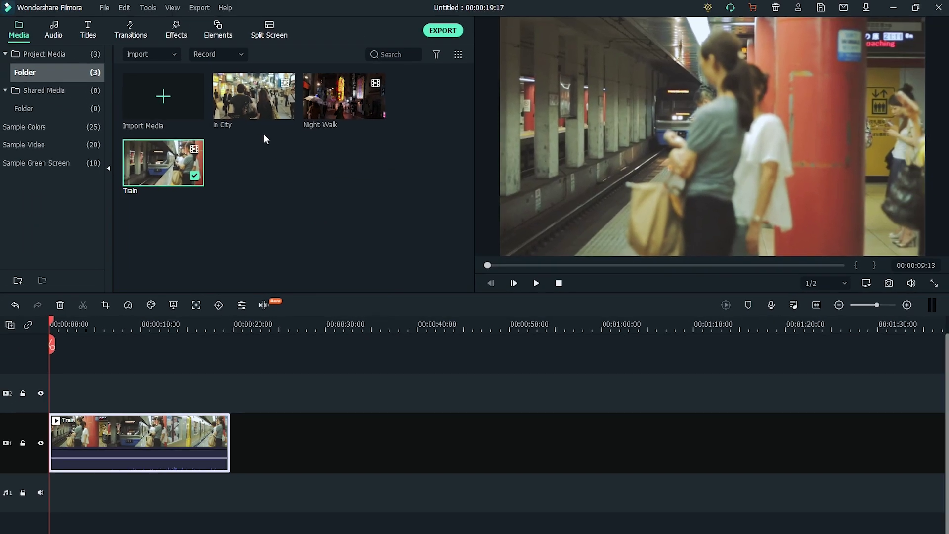
{"action": "left_click_drag", "start_coordinate": [253, 98], "coordinate": [236, 432]}
- Add Night Walk after in City and cut Train at about 4.8 seconds
{"action": "left_click_drag", "start_coordinate": [343, 96], "coordinate": [366, 435]}
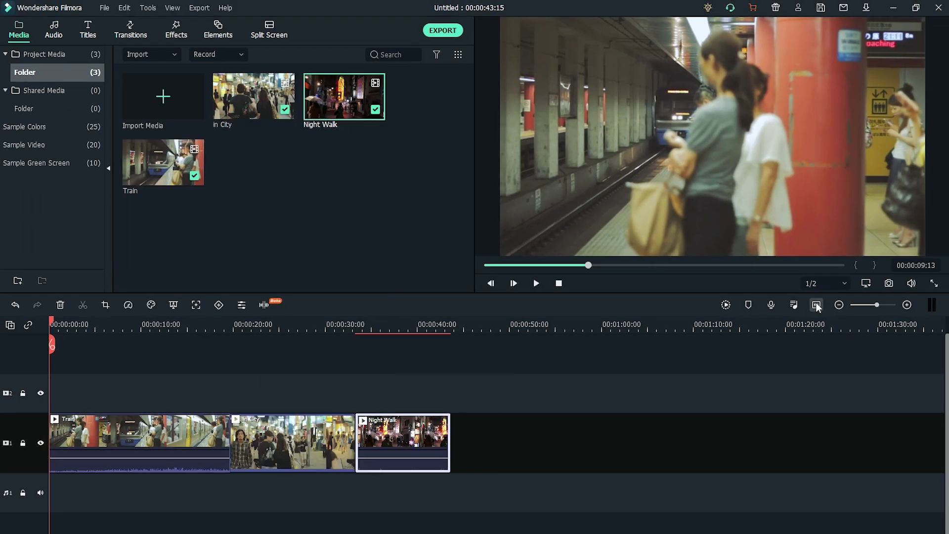
{"action": "left_click", "coordinate": [817, 304]}
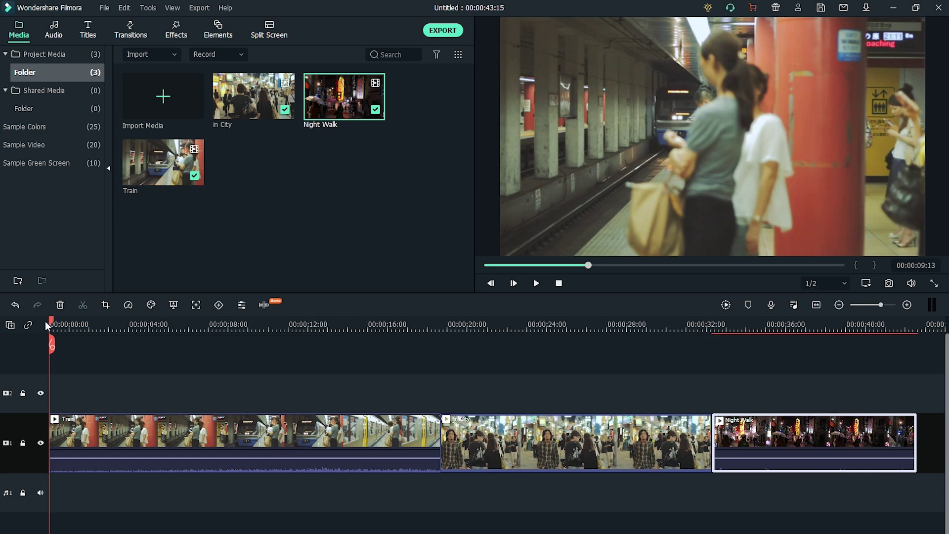
{"action": "left_click_drag", "start_coordinate": [50, 324], "coordinate": [144, 326]}
{"action": "left_click", "coordinate": [145, 345]}
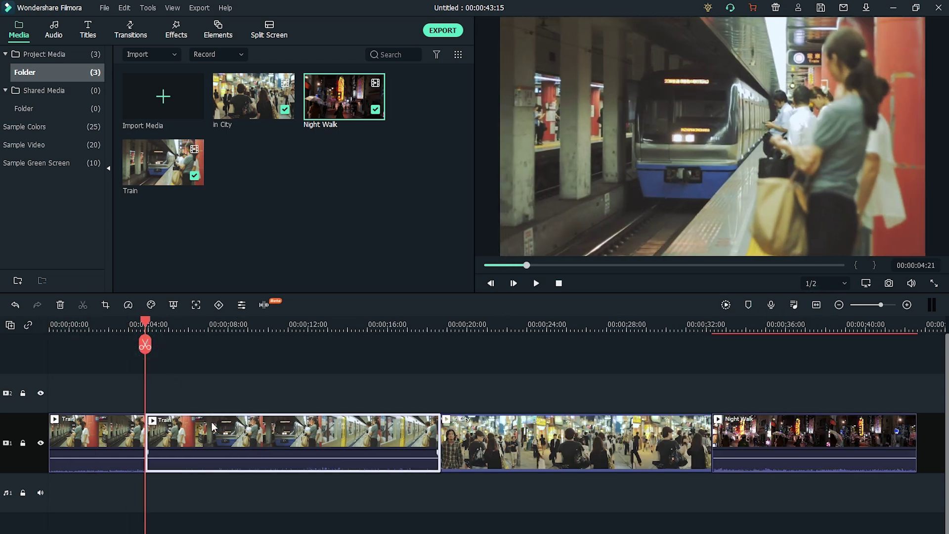
{"action": "key", "text": "Delete"}
- Trim in City at about 7.9 seconds and Night Walk at about 13 seconds
{"action": "left_click_drag", "start_coordinate": [145, 324], "coordinate": [223, 327]}
{"action": "left_click", "coordinate": [228, 344]}
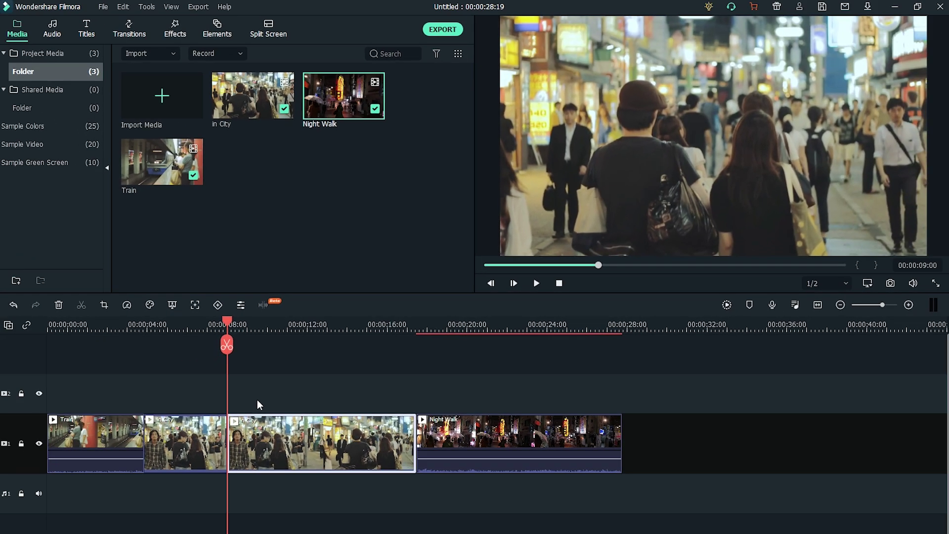
{"action": "key", "text": "Delete"}
{"action": "left_click_drag", "start_coordinate": [227, 324], "coordinate": [328, 326]}
{"action": "left_click", "coordinate": [328, 345]}
{"action": "key", "text": "Delete"}
{"action": "left_click", "coordinate": [816, 304]}
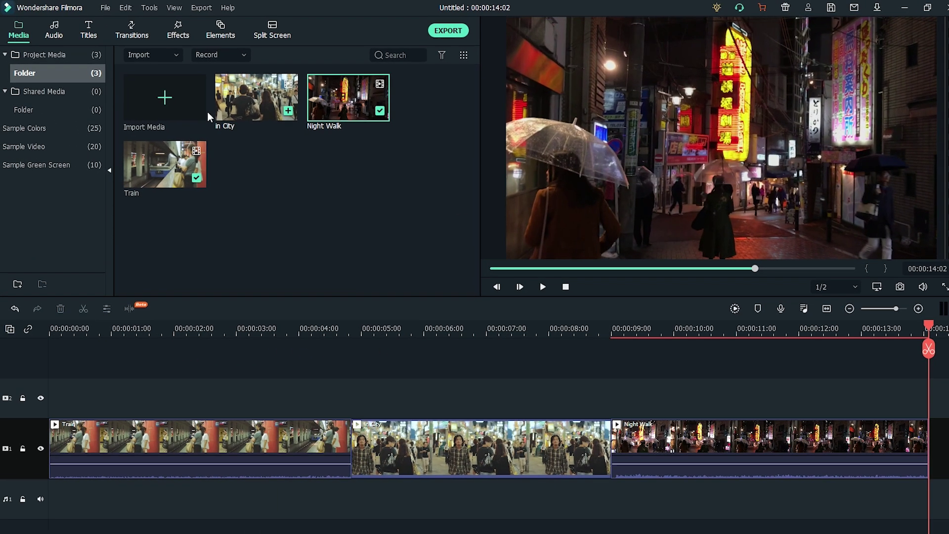
- Preview New Title 38 among the New Concept Titles templates
{"action": "left_click", "coordinate": [92, 29]}
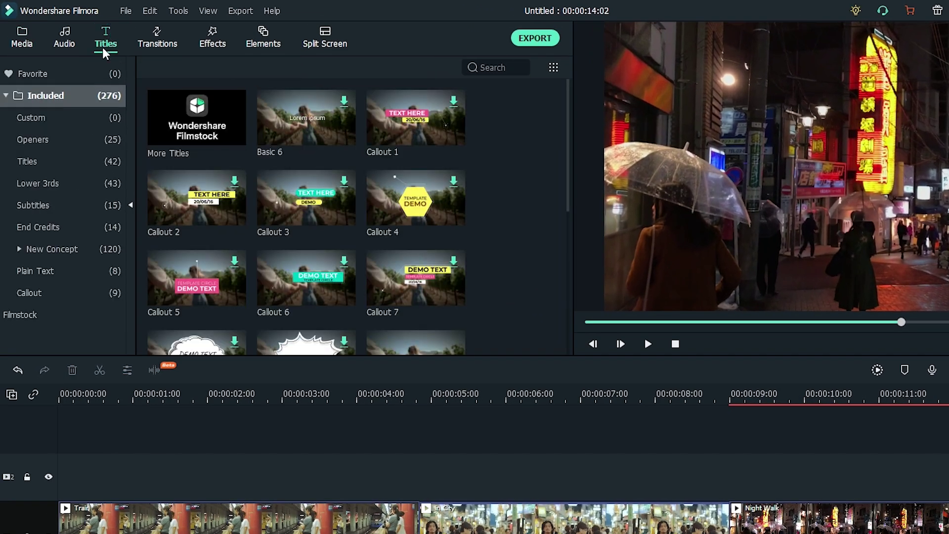
{"action": "left_click", "coordinate": [24, 249]}
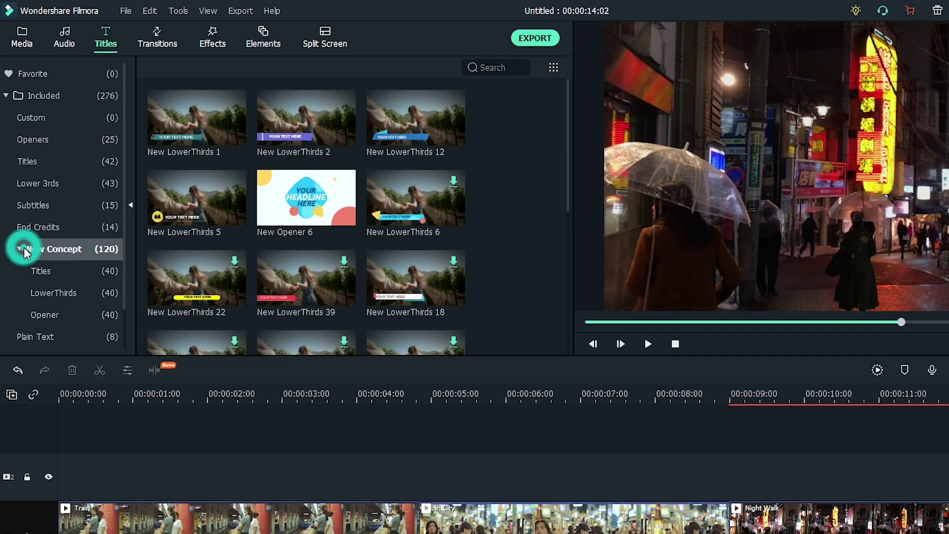
{"action": "left_click", "coordinate": [61, 274]}
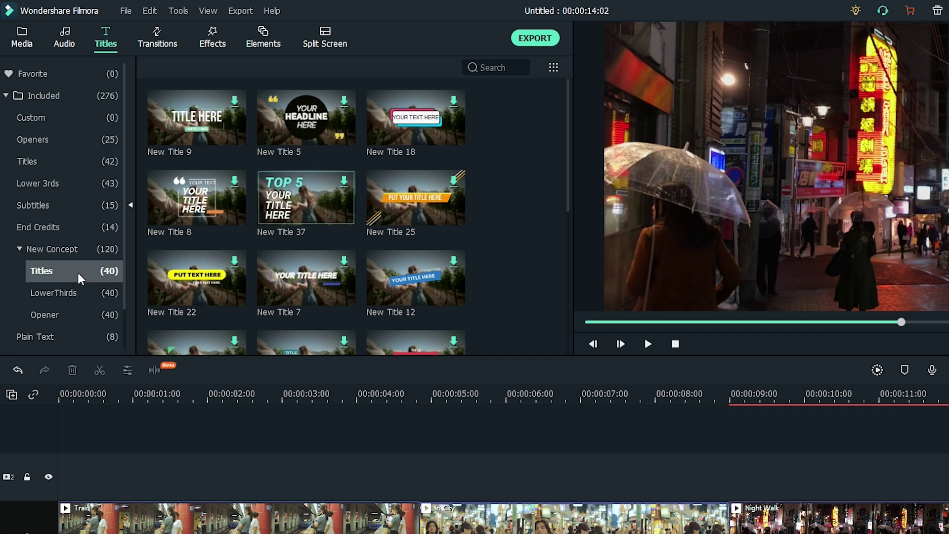
{"action": "scroll", "coordinate": [461, 296], "scroll_direction": "down", "scroll_amount": 5}
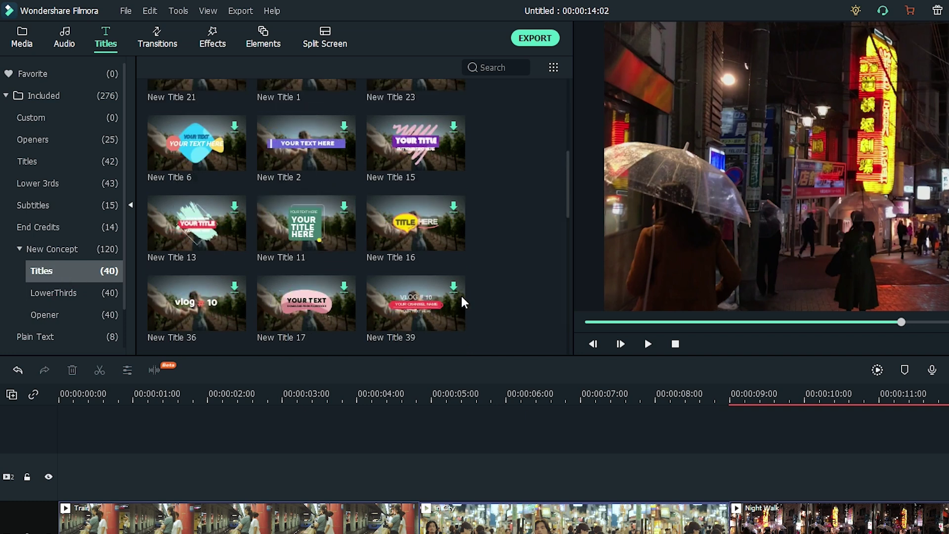
{"action": "mouse_move", "coordinate": [433, 156]}
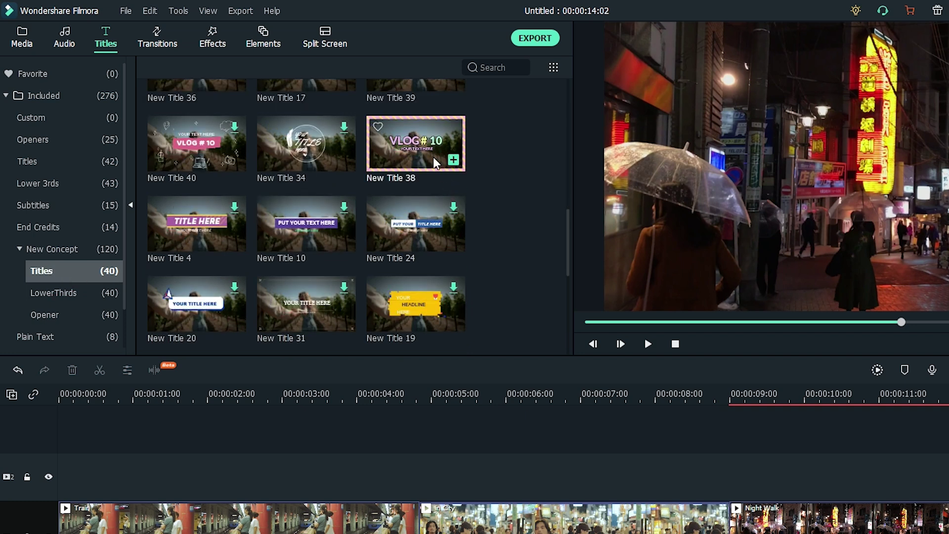
{"action": "left_click", "coordinate": [432, 156]}
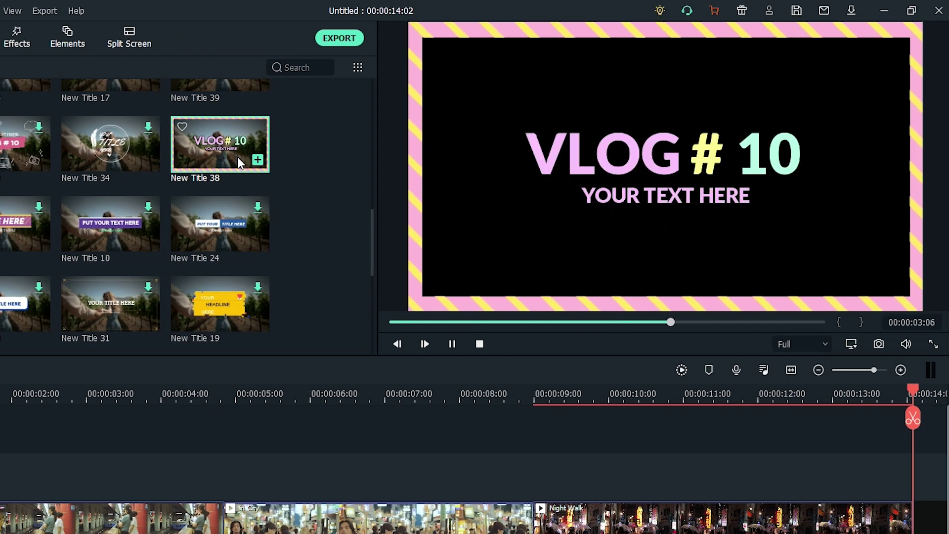
- Place the VLOG # 10 title on the track above the clips at the timeline start
{"action": "left_click", "coordinate": [237, 157]}
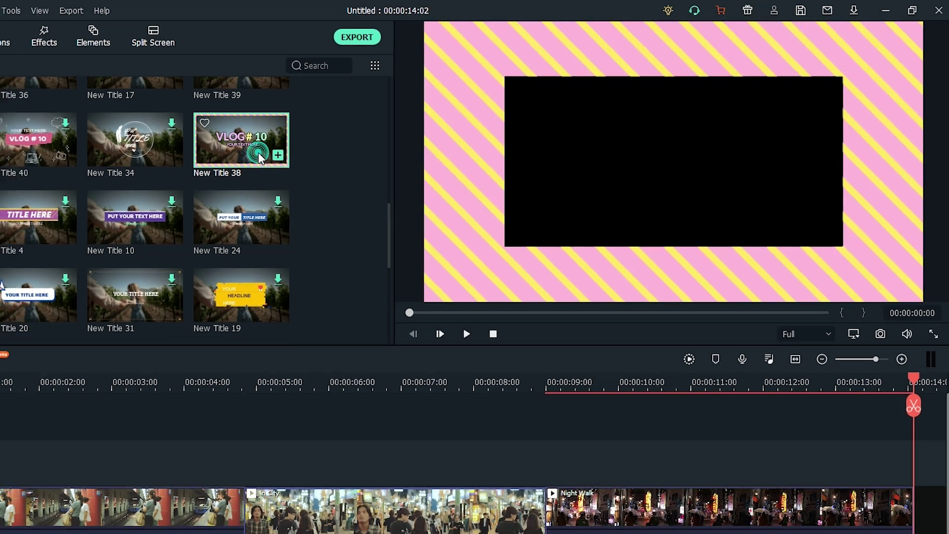
{"action": "left_click_drag", "start_coordinate": [258, 154], "coordinate": [0, 467]}
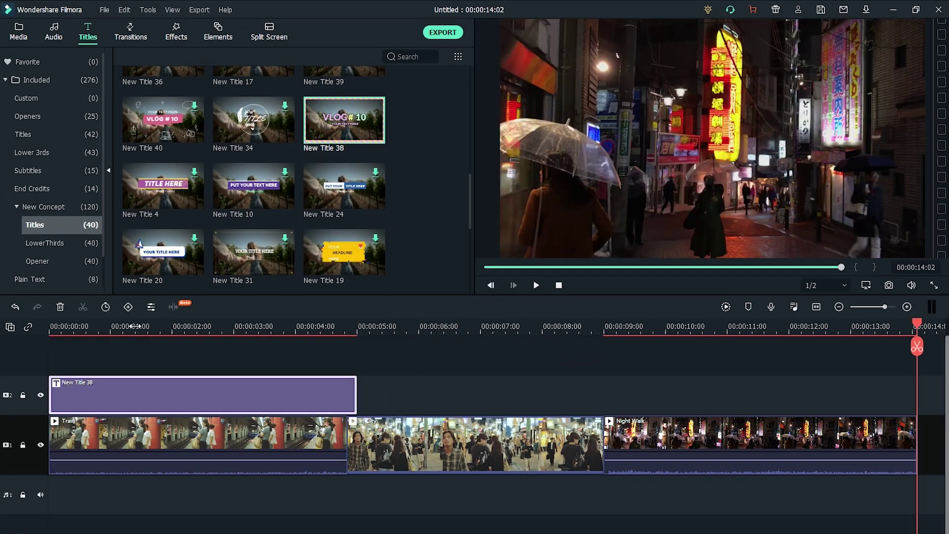
{"action": "left_click", "coordinate": [132, 326]}
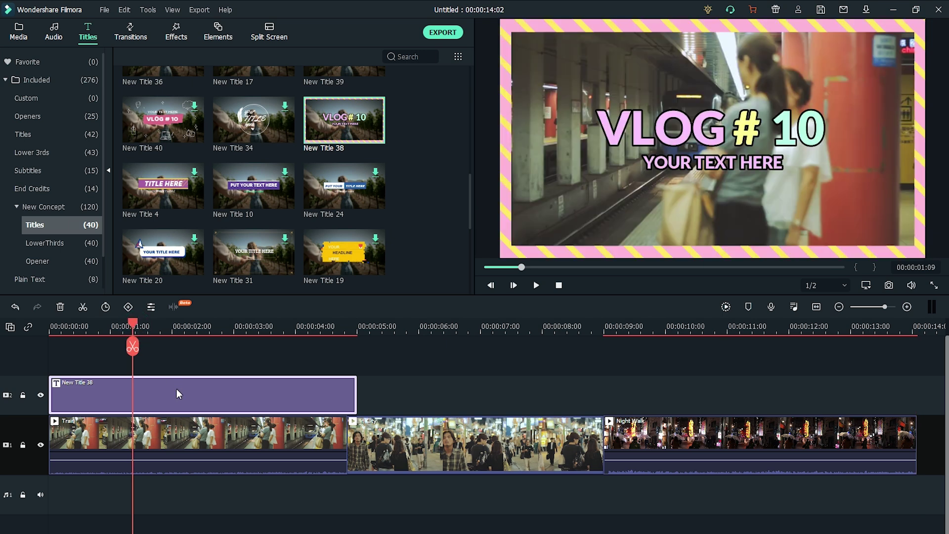
- Replace the title's YOUR TEXT HERE line with 'Travel In Tokyo' and confirm
{"action": "double_click", "coordinate": [176, 388]}
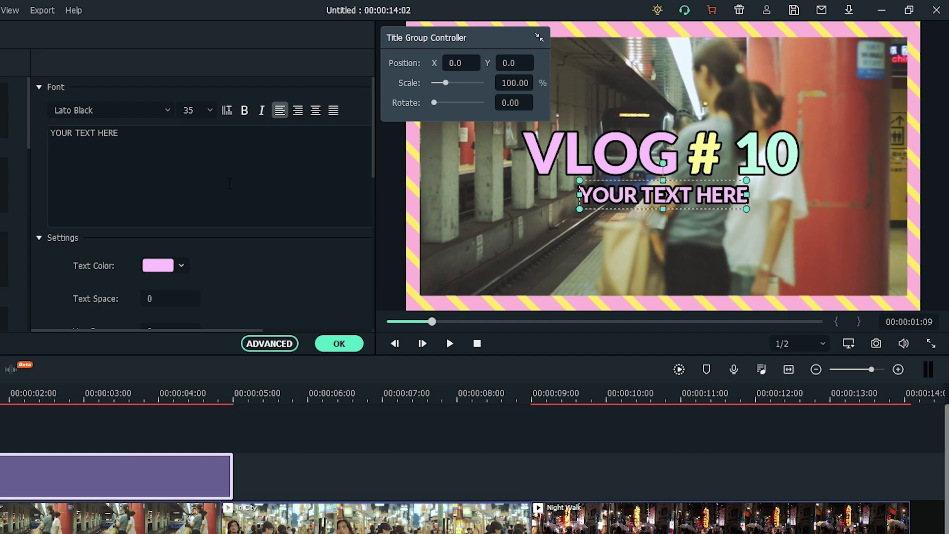
{"action": "left_click", "coordinate": [228, 183]}
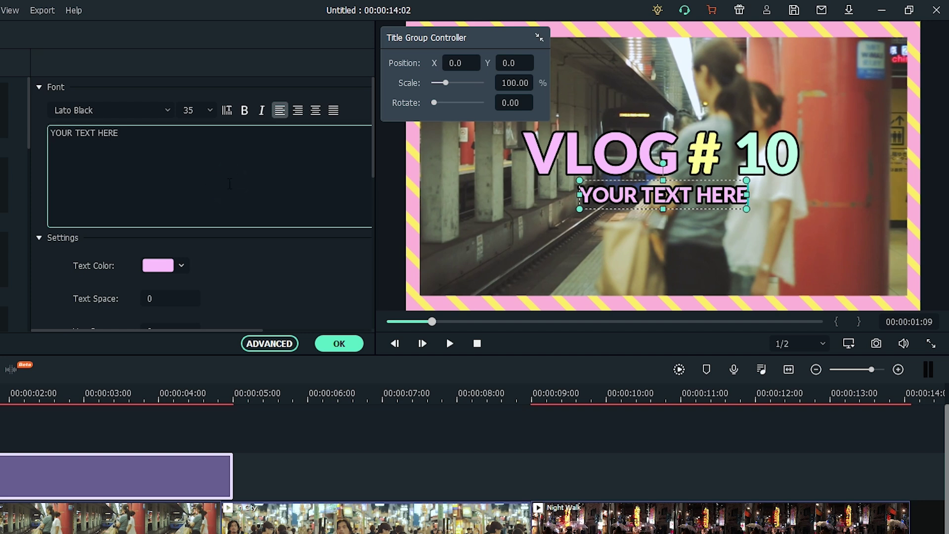
{"action": "key", "text": "ctrl+a"}
{"action": "type", "text": "Tra"}
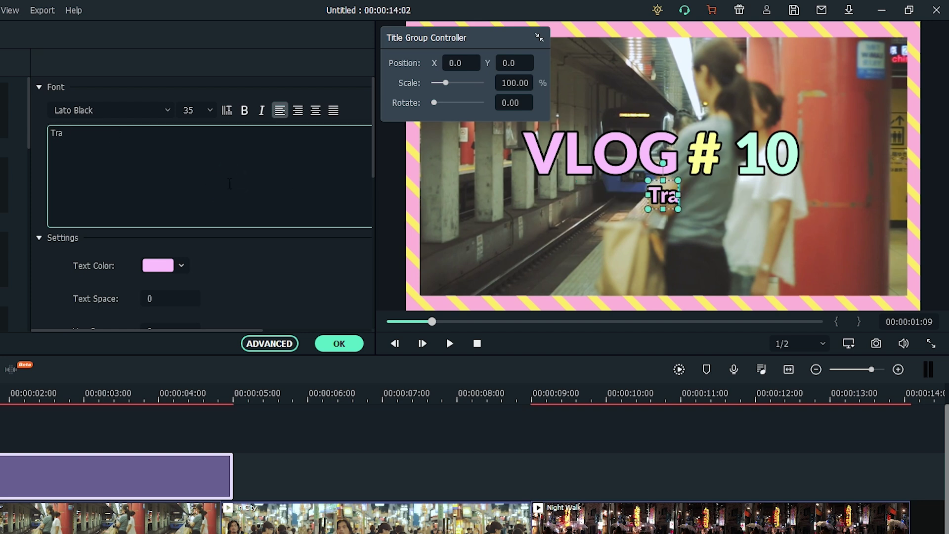
{"action": "type", "text": "vel In Tokyo"}
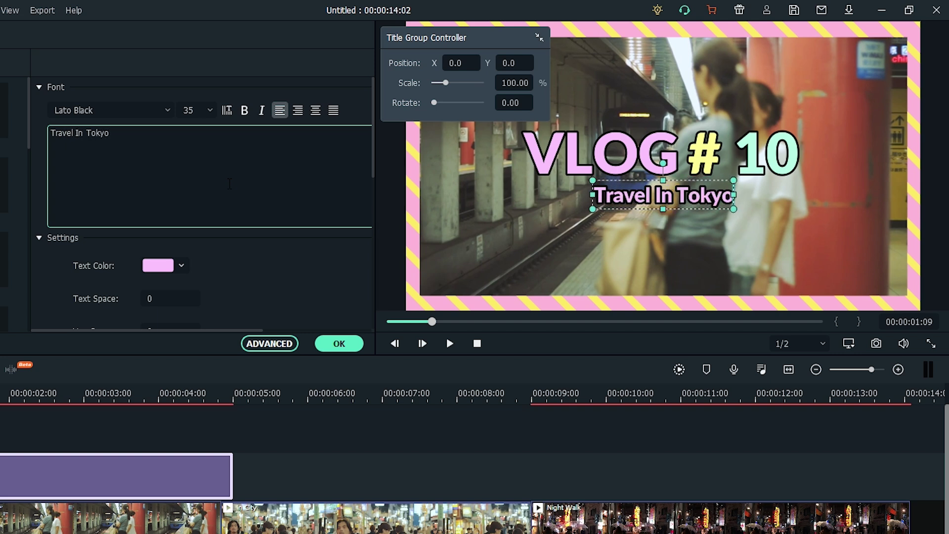
{"action": "left_click", "coordinate": [326, 343]}
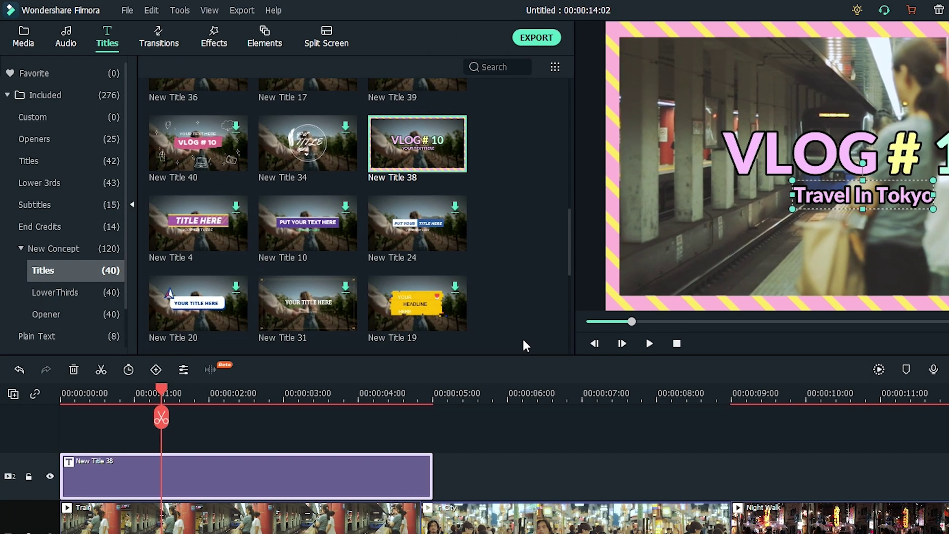
- Add the Around The Corner track from Audio > Included to the audio track under the clips
{"action": "left_click", "coordinate": [66, 34]}
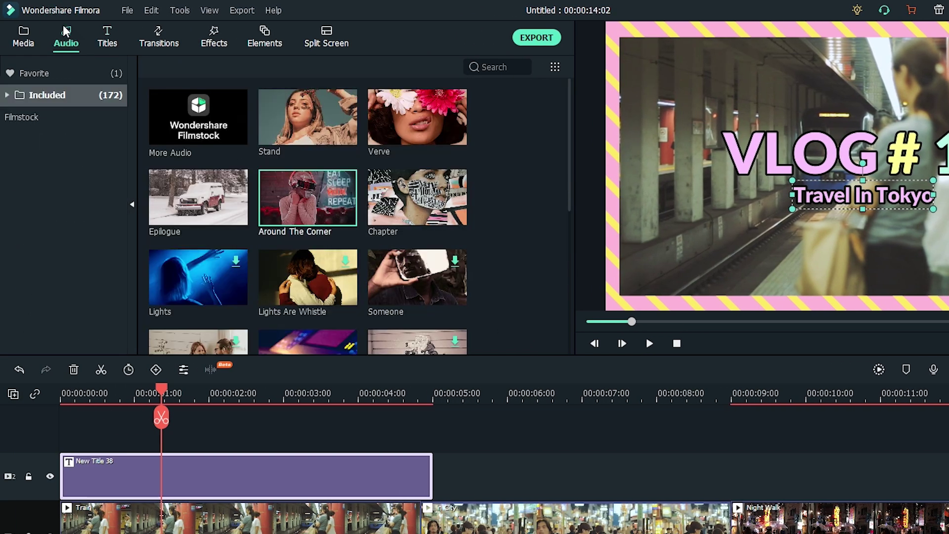
{"action": "left_click", "coordinate": [8, 96]}
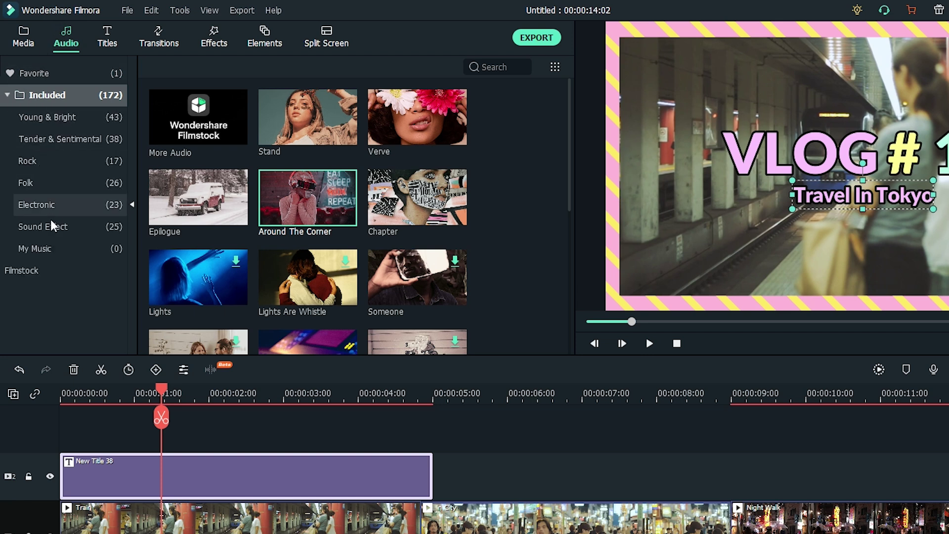
{"action": "scroll", "coordinate": [426, 190], "scroll_direction": "down", "scroll_amount": 5}
{"action": "scroll", "coordinate": [464, 193], "scroll_direction": "up", "scroll_amount": 5}
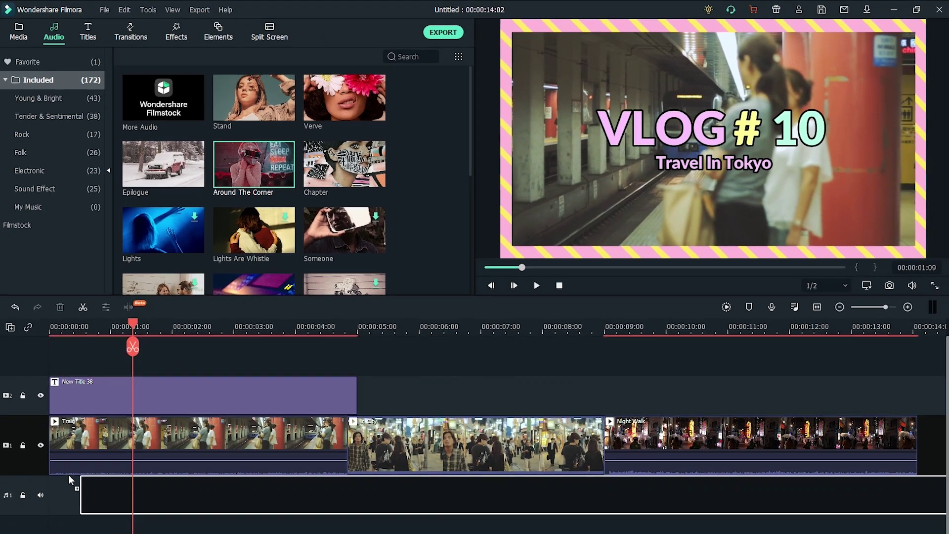
{"action": "left_click_drag", "start_coordinate": [38, 483], "coordinate": [58, 472]}
- Cut off the music's intro and move the remaining music to the timeline start
{"action": "left_click", "coordinate": [159, 326]}
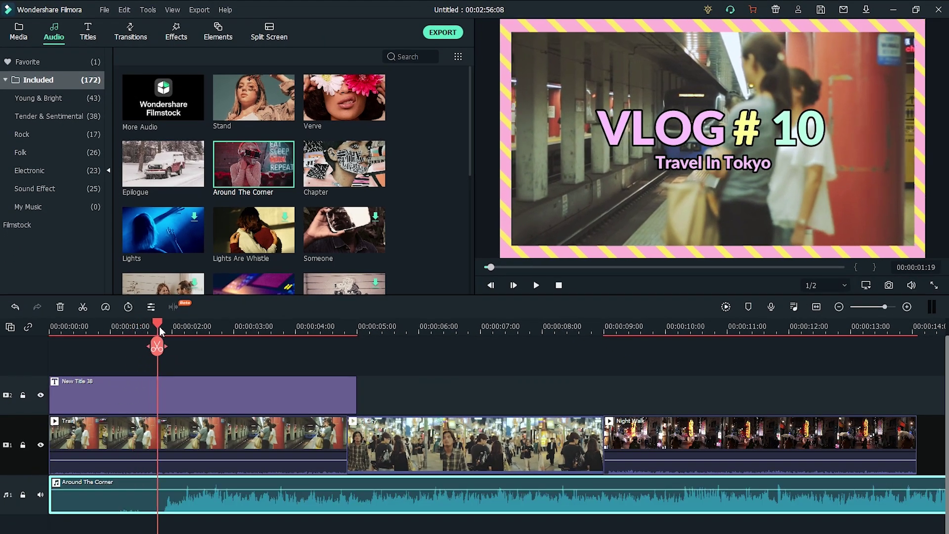
{"action": "left_click", "coordinate": [160, 346]}
{"action": "left_click", "coordinate": [113, 499]}
{"action": "key", "text": "Delete"}
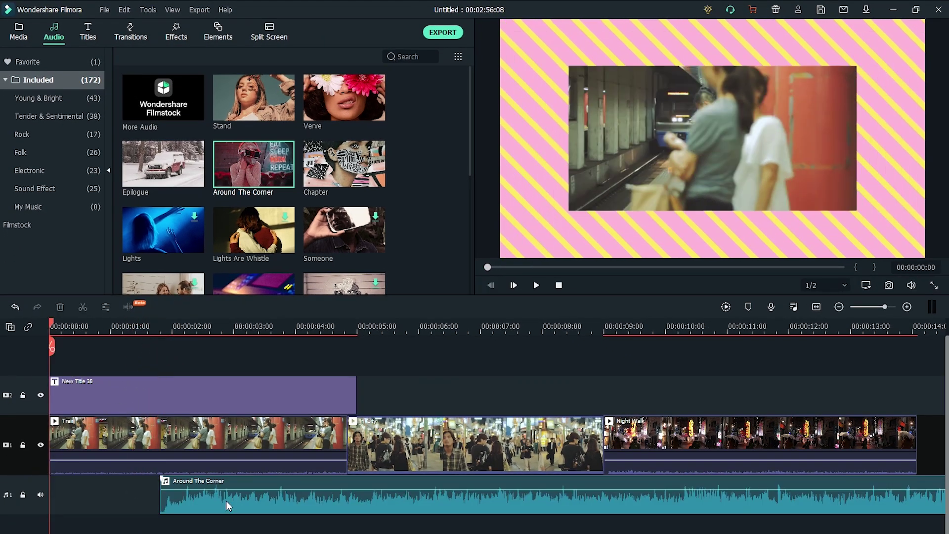
{"action": "left_click_drag", "start_coordinate": [227, 500], "coordinate": [118, 500]}
- Split the music at the video's end (00:00:14:02), delete the excess, and fit the timeline view
{"action": "scroll", "coordinate": [736, 360], "scroll_direction": "down", "scroll_amount": 2}
{"action": "left_click", "coordinate": [505, 329]}
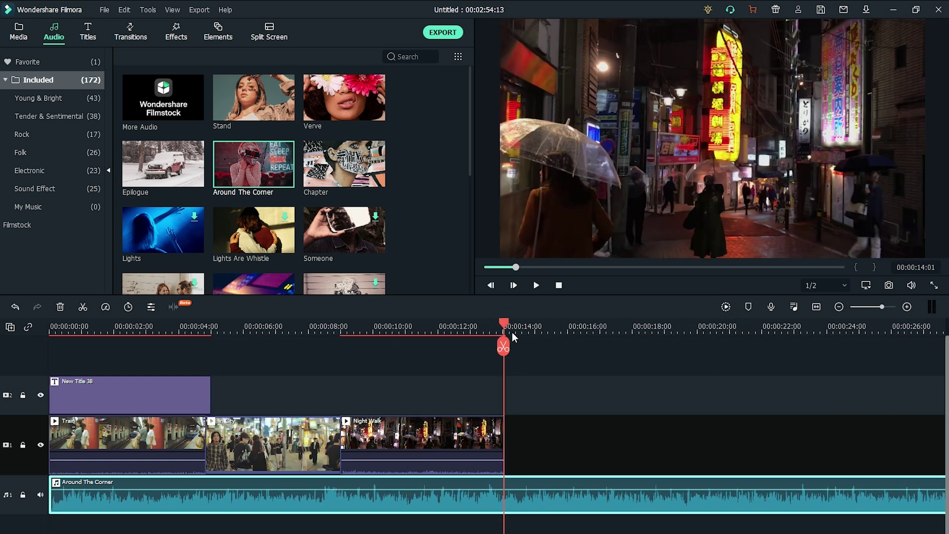
{"action": "left_click", "coordinate": [503, 346]}
{"action": "key", "text": "Delete"}
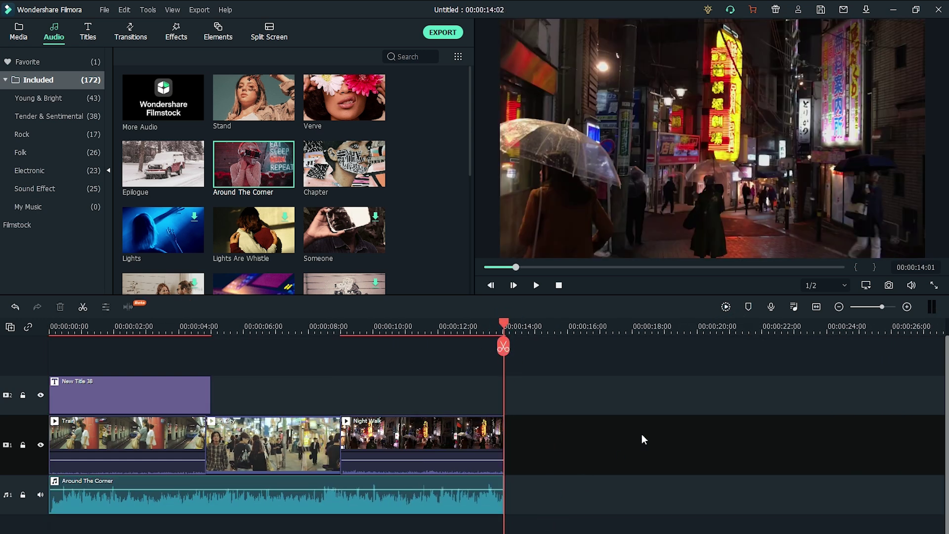
{"action": "left_click", "coordinate": [816, 307]}
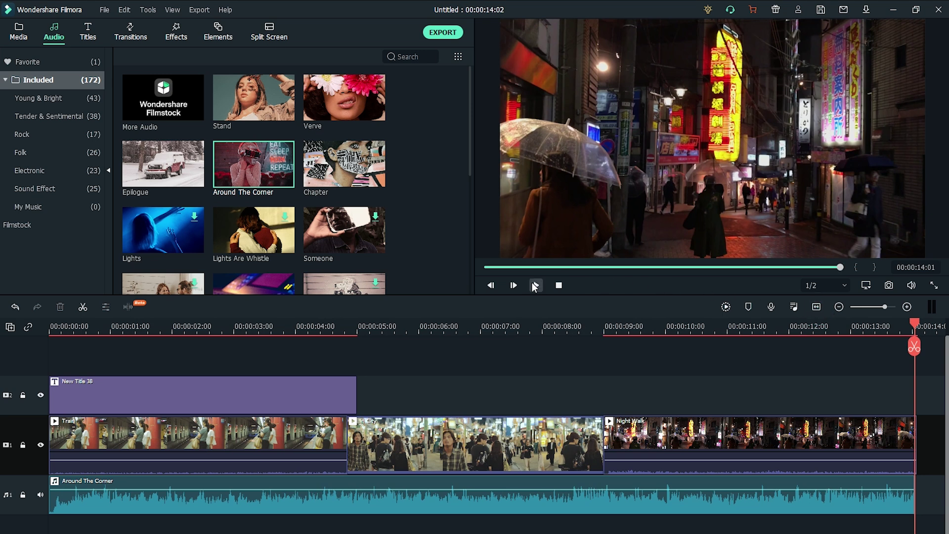
{"action": "left_click", "coordinate": [535, 286]}
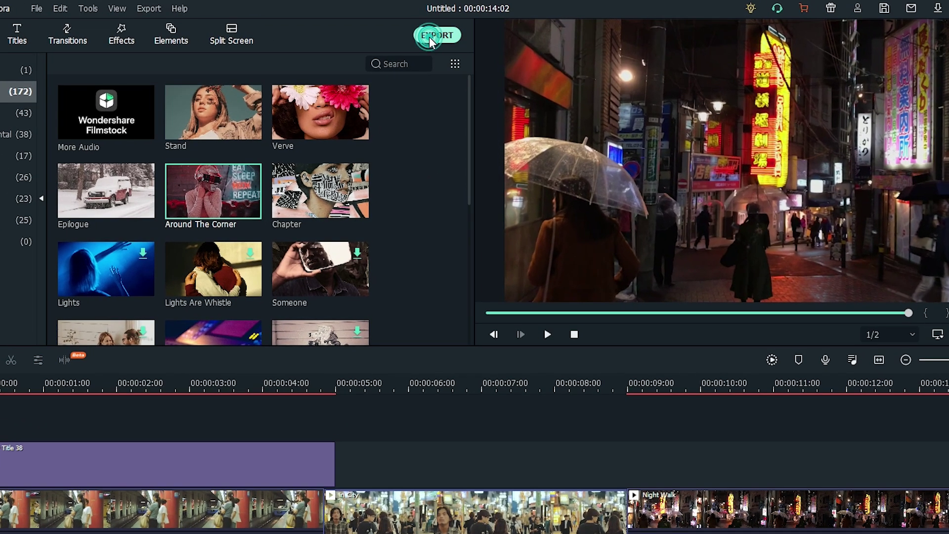
{"action": "left_click", "coordinate": [429, 35]}
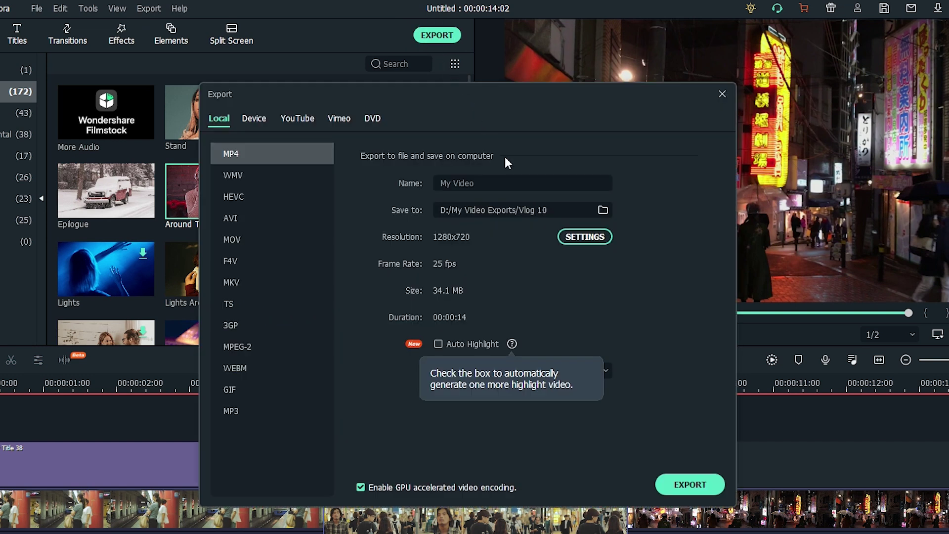
- Name the export 'Vlog 10' and set its destination to the D:/My Video Exports/Vlog 10 folder
{"action": "left_click", "coordinate": [518, 177]}
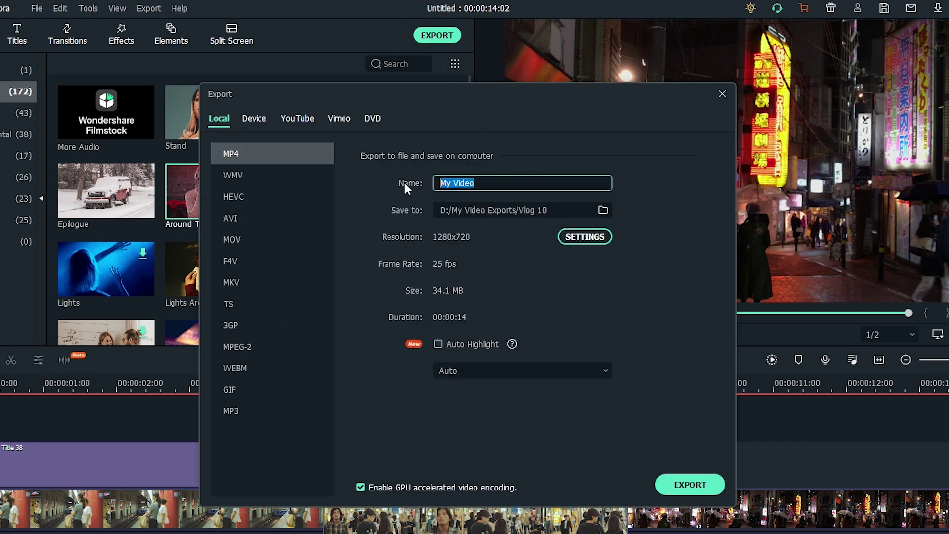
{"action": "type", "text": "Vlog 10"}
{"action": "left_click", "coordinate": [602, 209]}
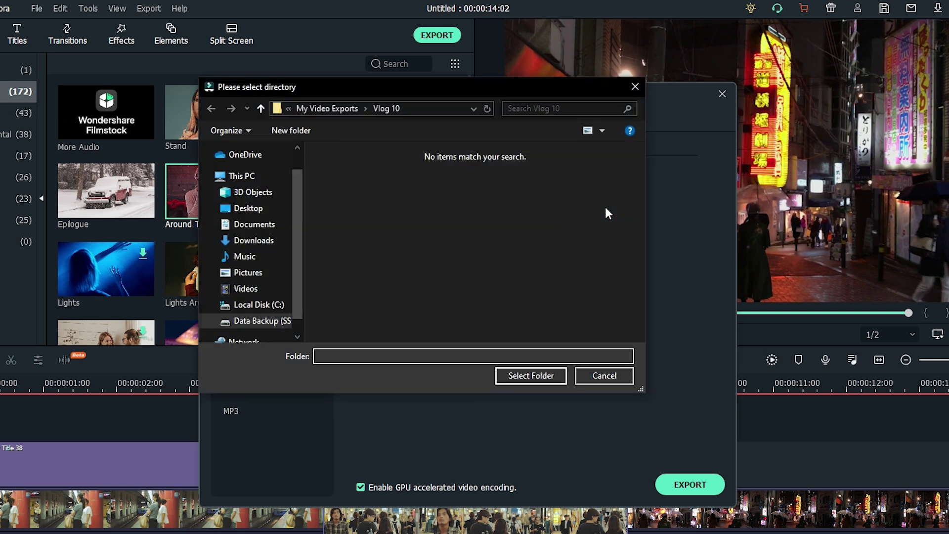
{"action": "left_click", "coordinate": [538, 377]}
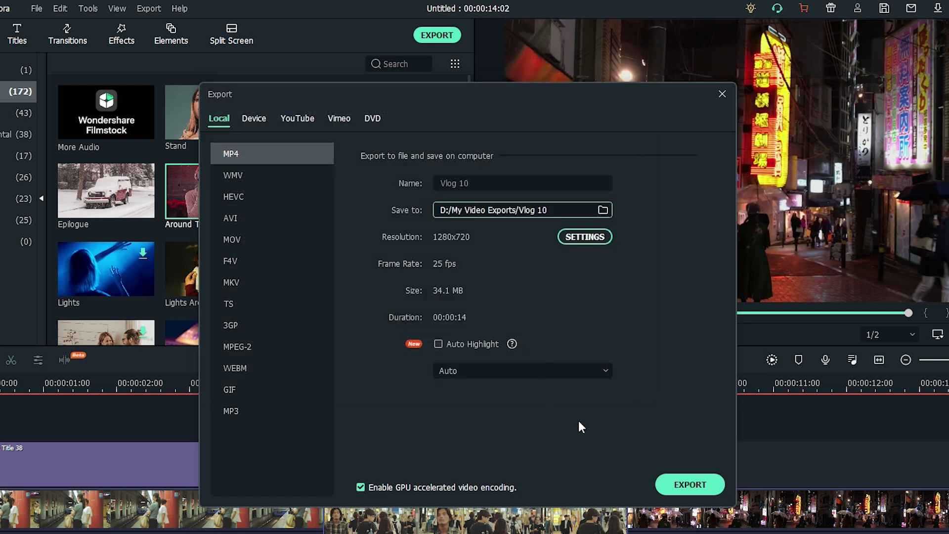
- Start exporting Vlog 10.mp4 and let the conversion finish
{"action": "left_click", "coordinate": [684, 483]}
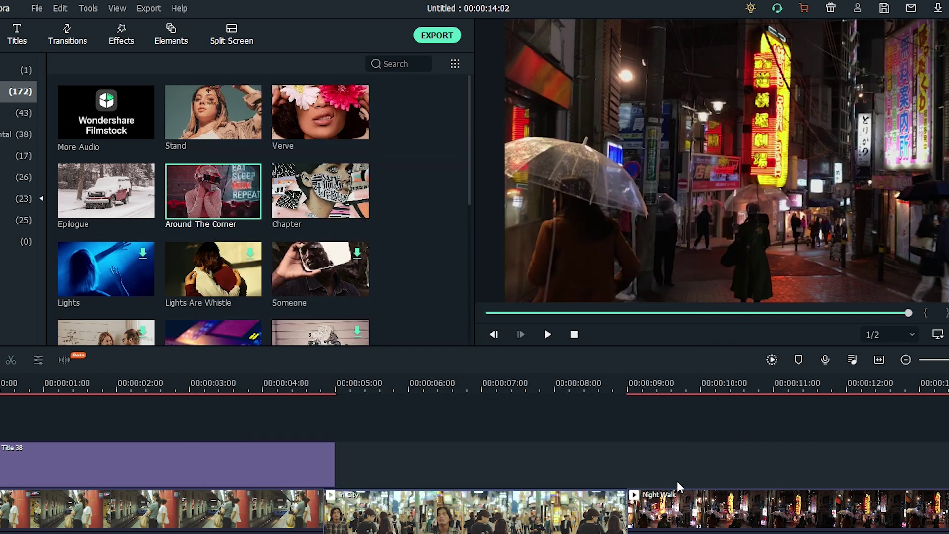